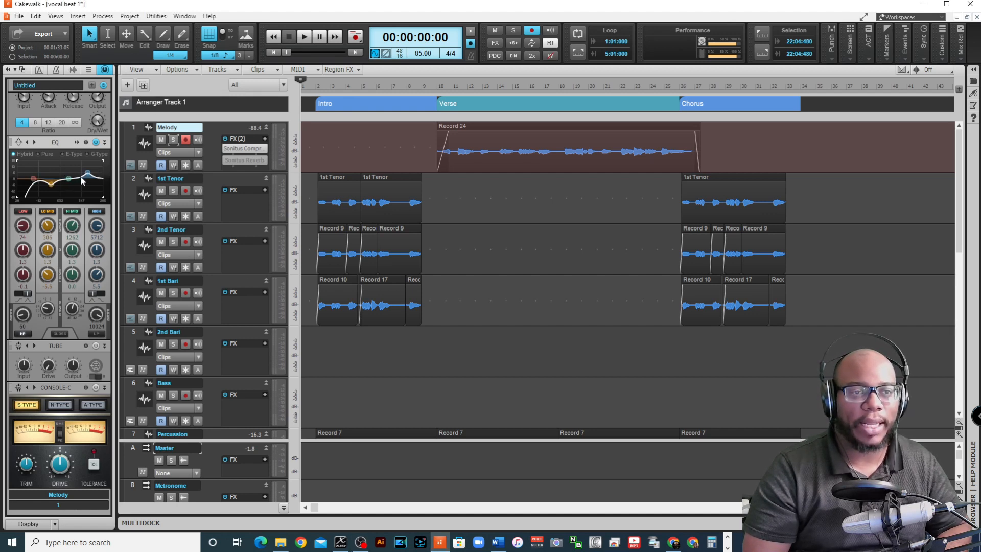
Step: Check the Melody track's equalizer, play its soloed verse vocal, and show its channel strip in the inspector
double_click(78, 181)
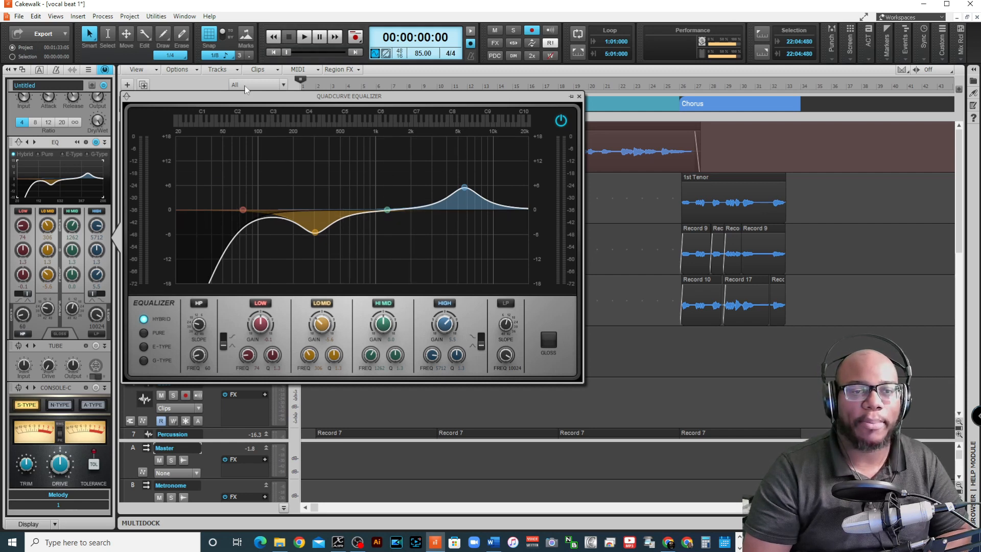
click(178, 86)
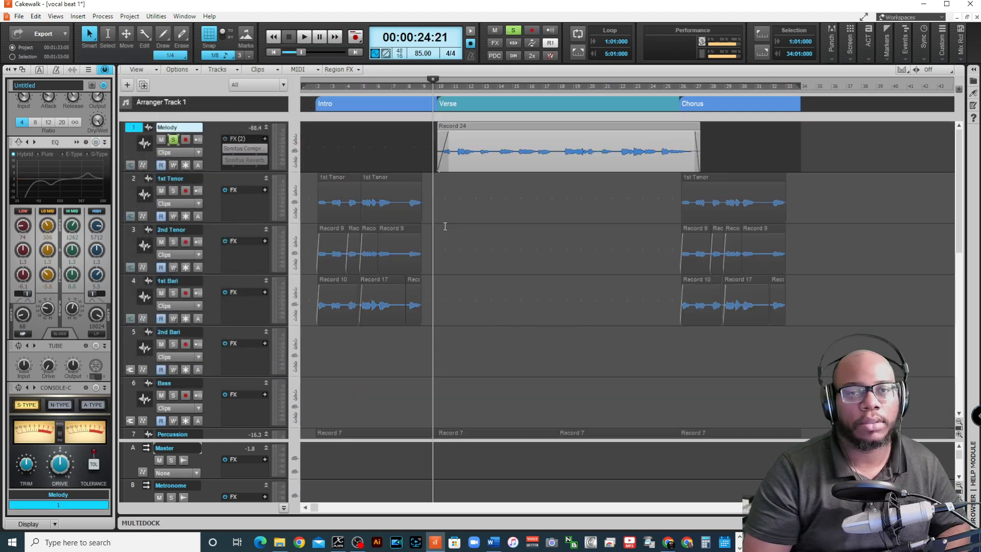
key(space)
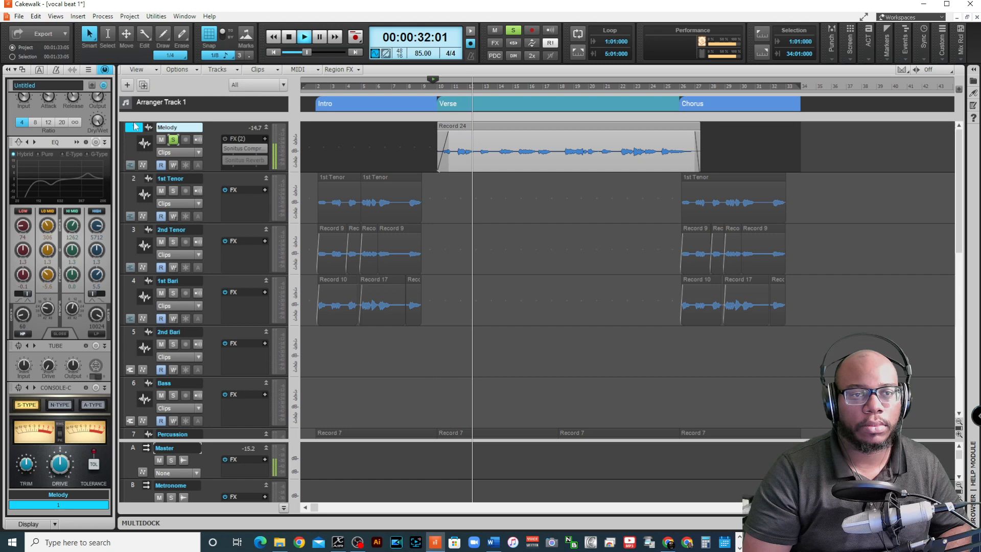
click(105, 69)
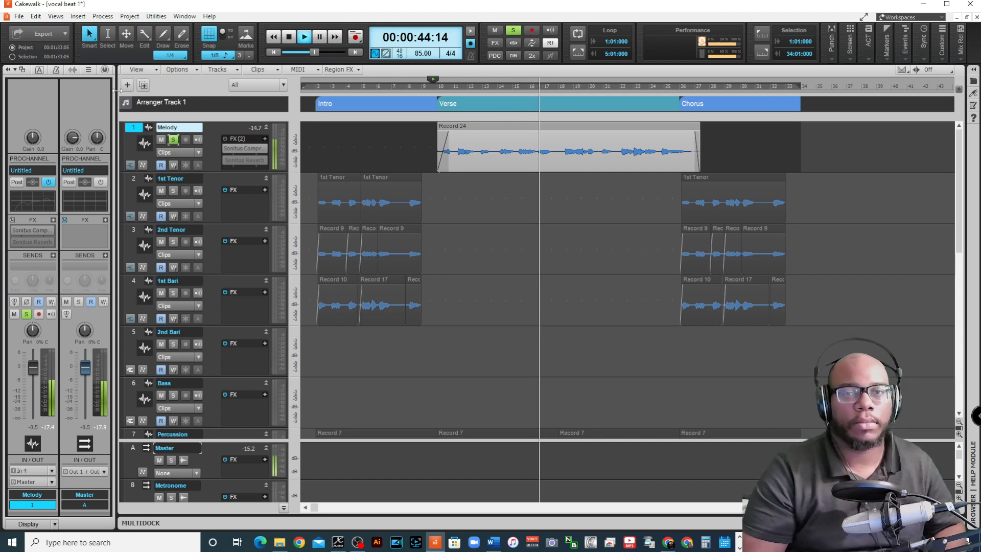
key(space)
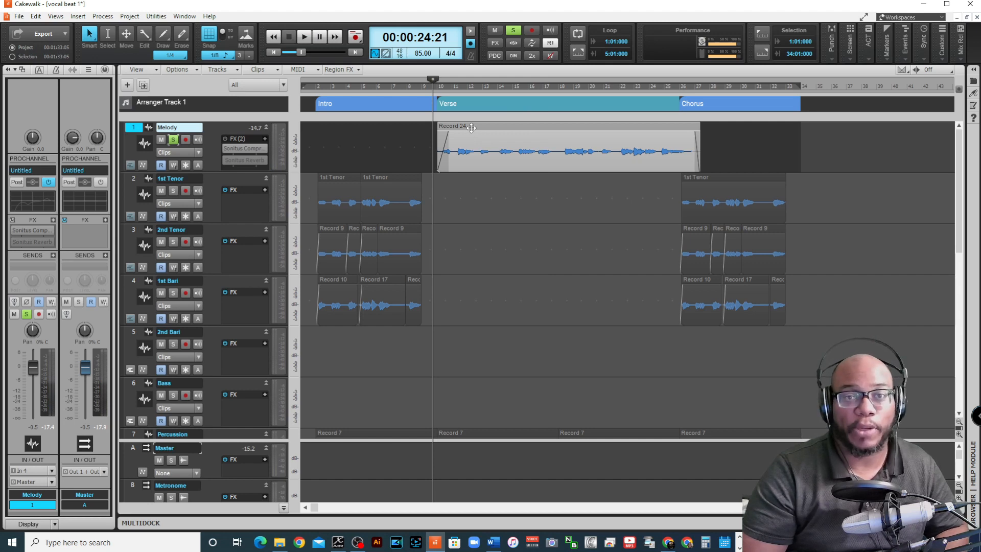
Step: Raise the Melody track's input gain to 8.2 and play back the verse vocal
right_click(472, 128)
click(378, 136)
click(378, 136)
click(506, 127)
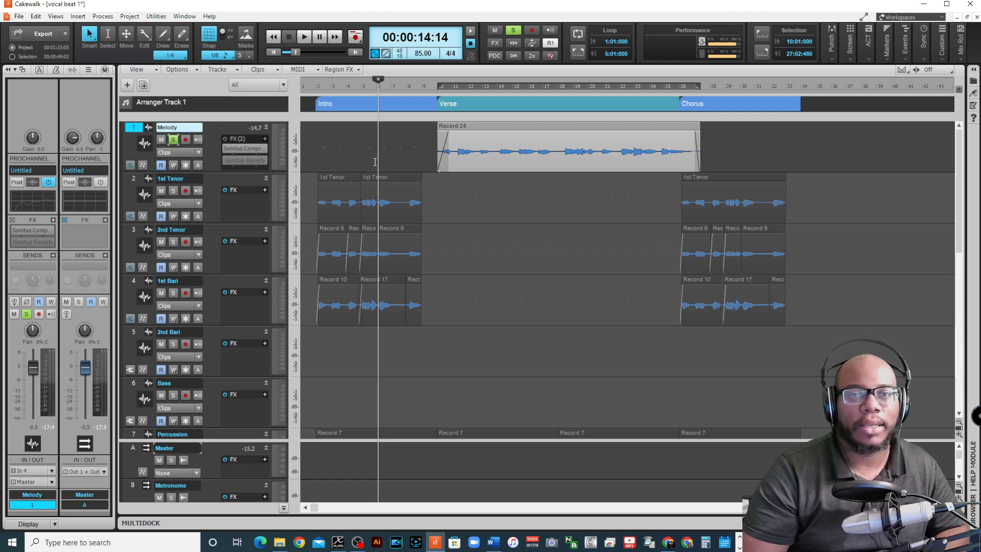
click(134, 129)
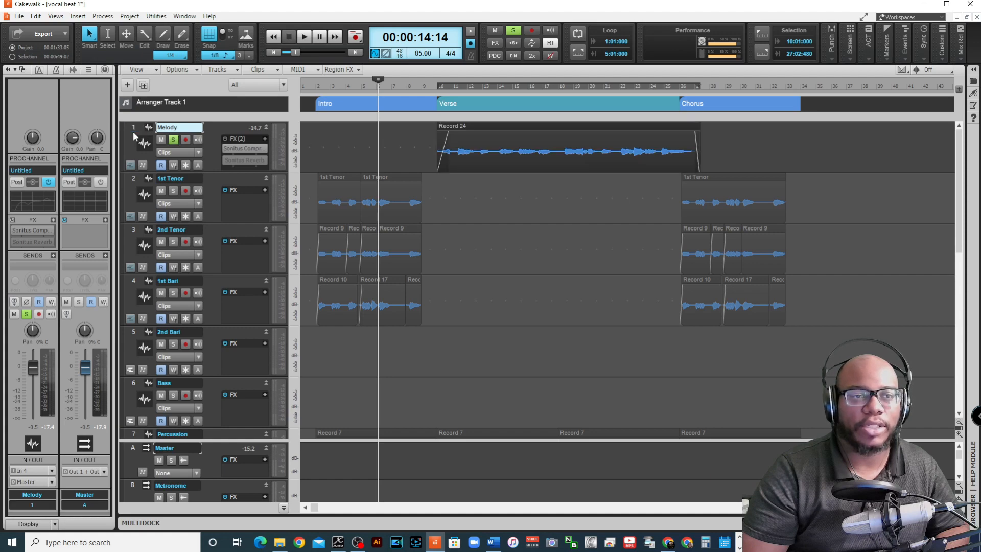
drag(34, 141, 34, 139)
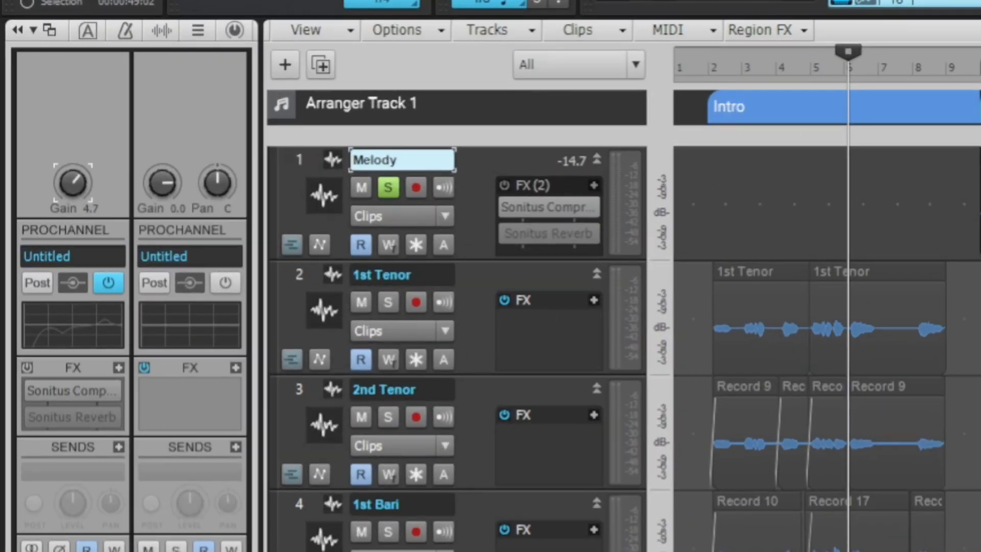
click(296, 163)
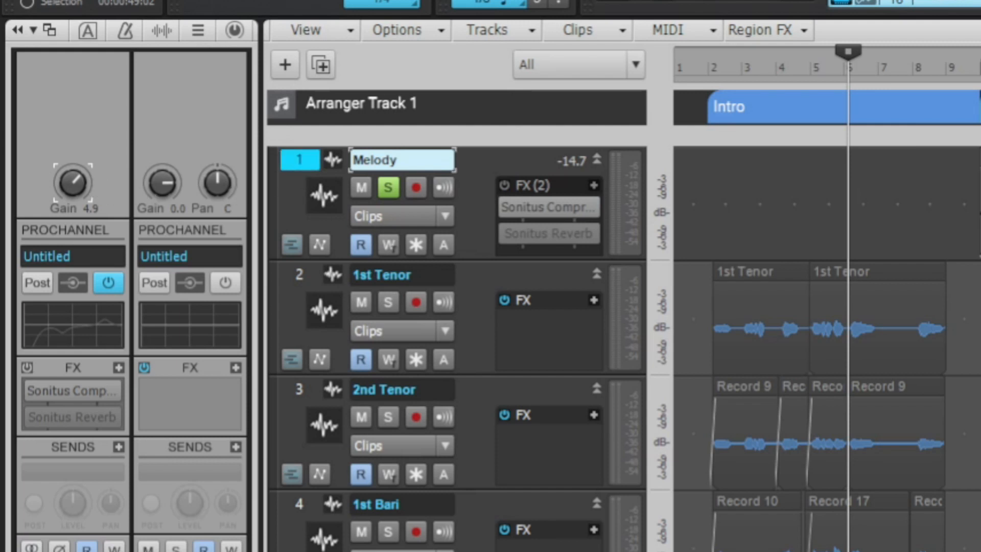
click(972, 72)
key(space)
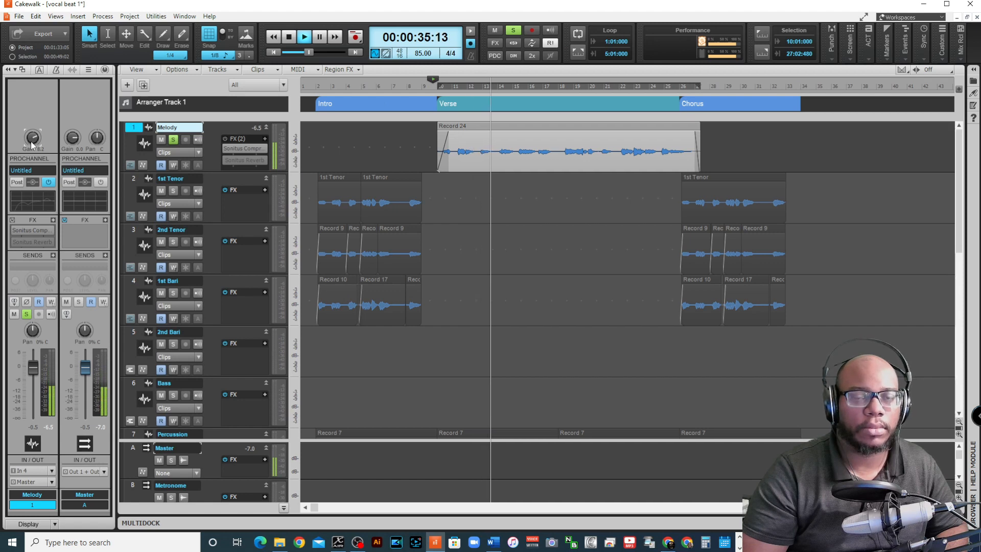
key(space)
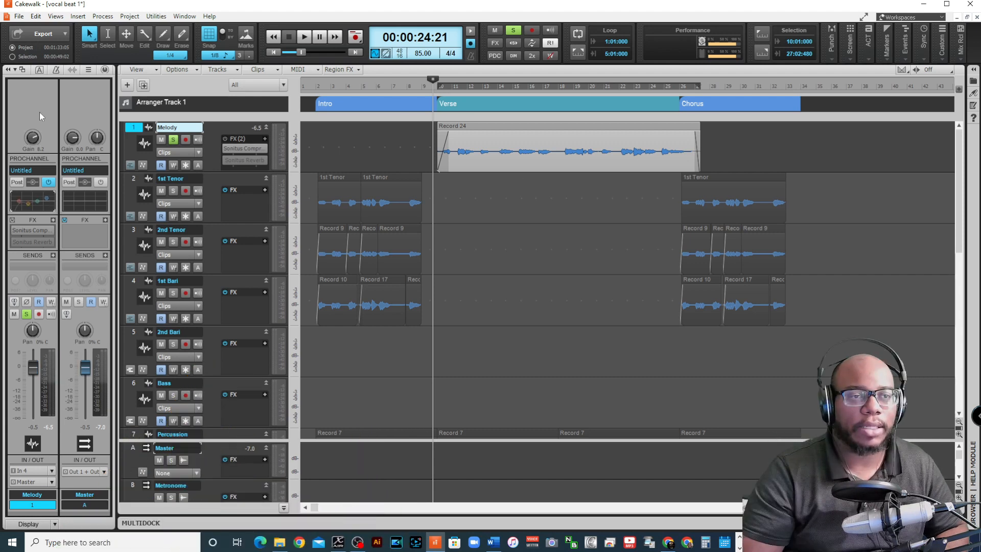
Step: Open the Melody track's Quadcurve Equalizer in its large view and enable it
click(104, 70)
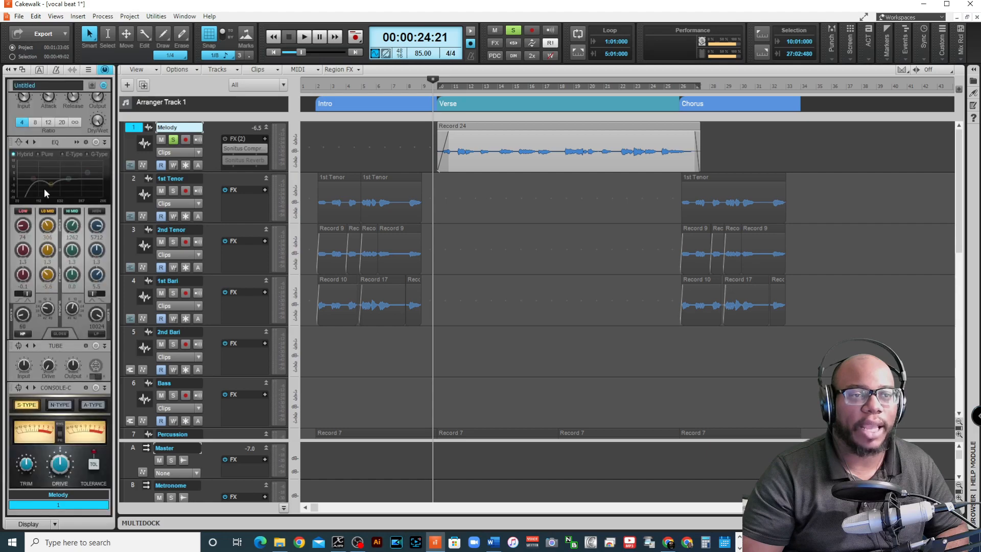
double_click(79, 188)
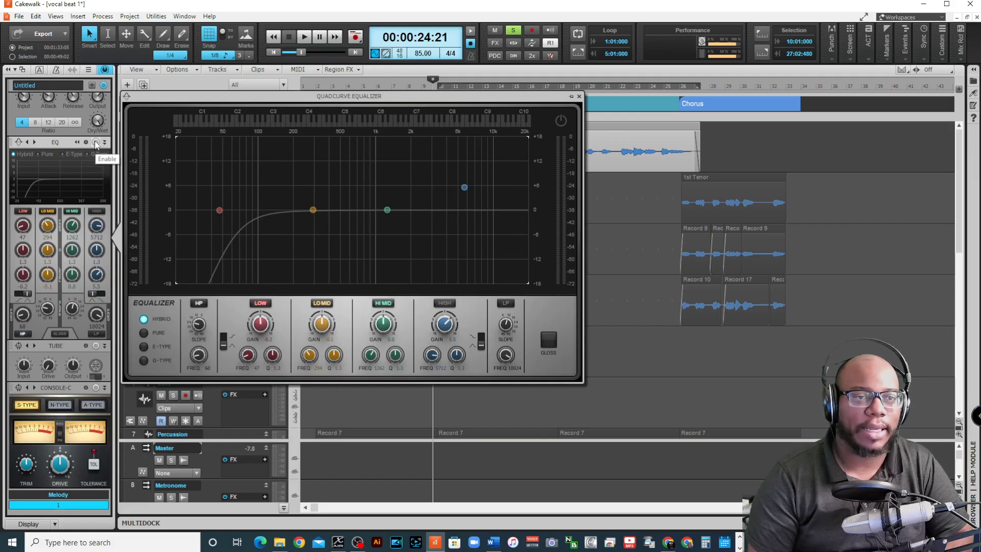
click(95, 143)
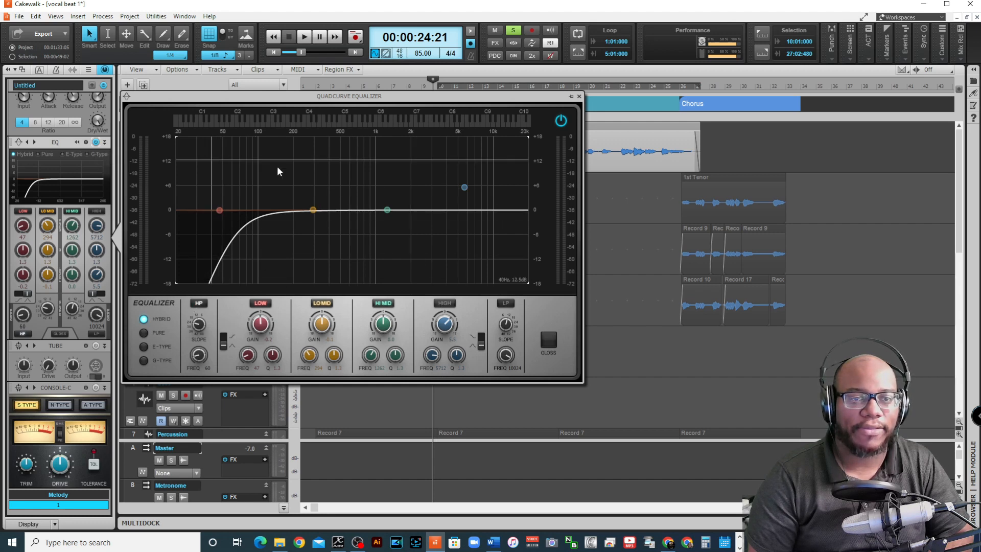
Step: Toggle the equalizer's high-pass filter off and on again, and steepen its slope
click(200, 304)
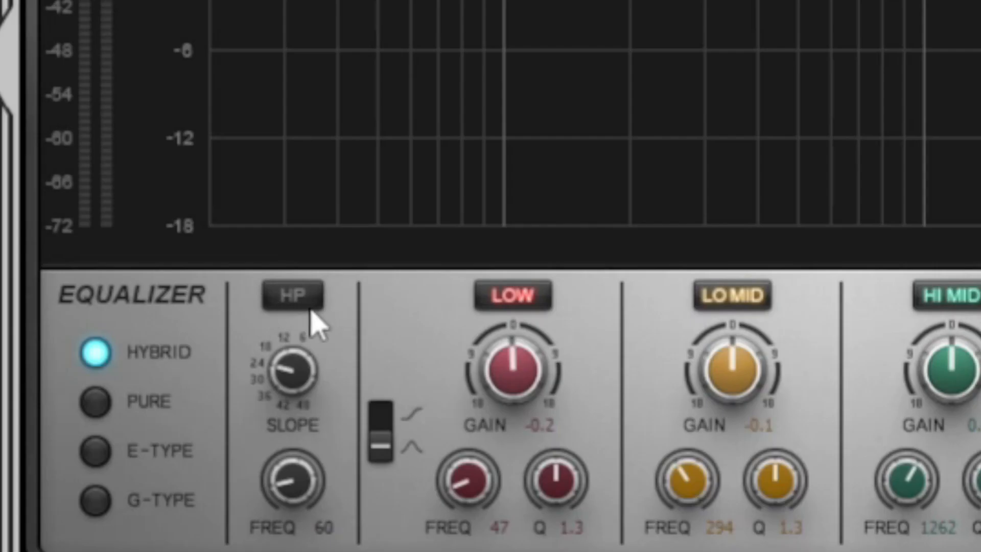
click(303, 299)
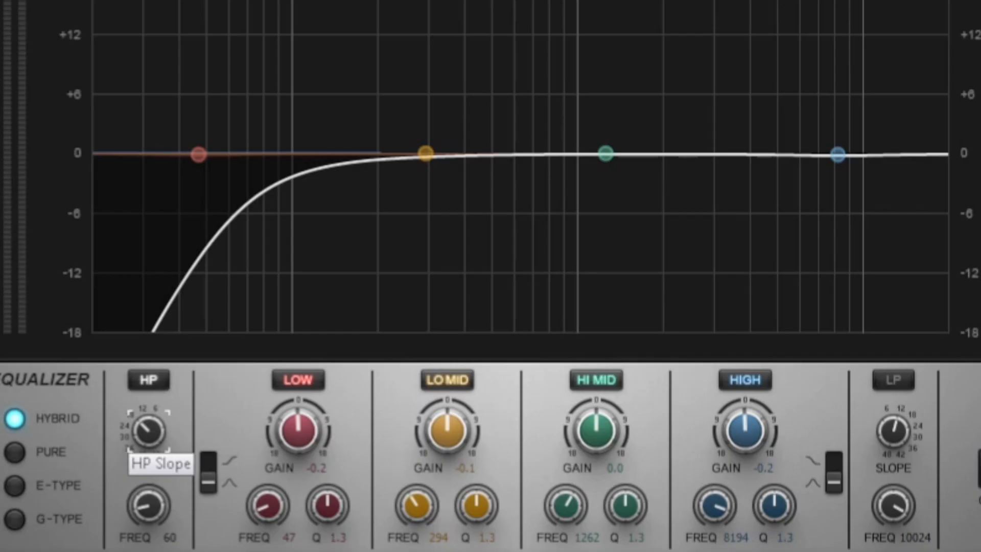
drag(148, 432, 149, 421)
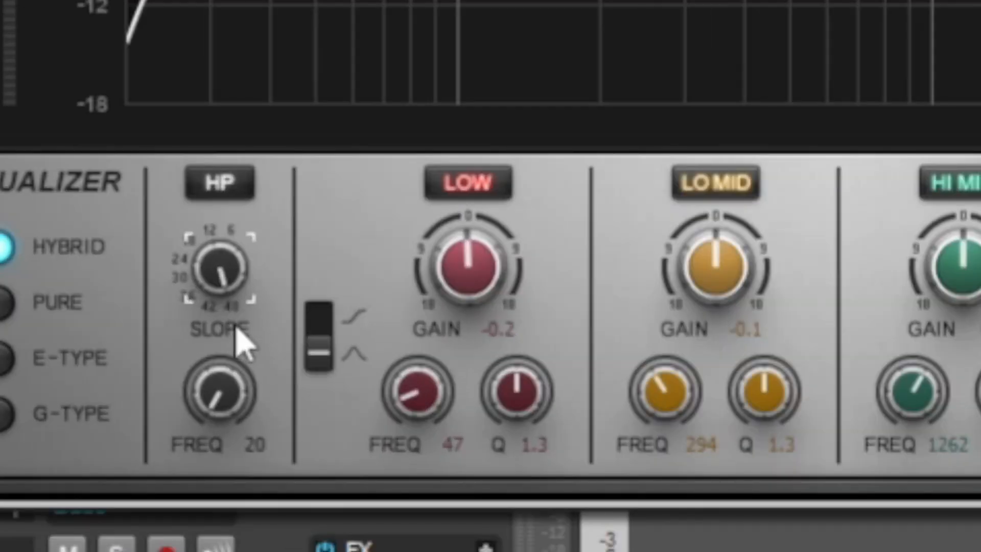
Step: Sweep the high-pass filter's frequency up and down during playback and settle it at 84 Hz
drag(158, 483, 158, 469)
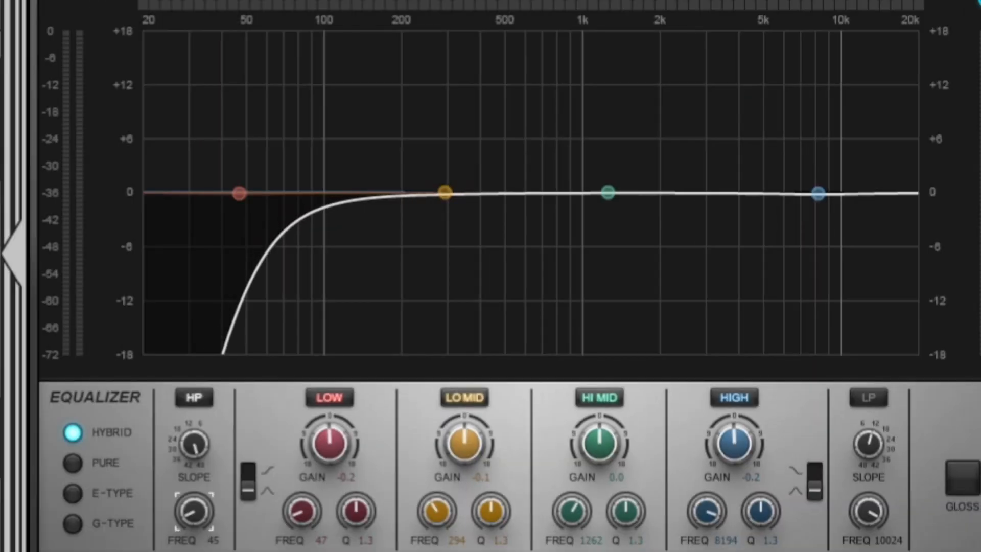
drag(194, 511, 194, 448)
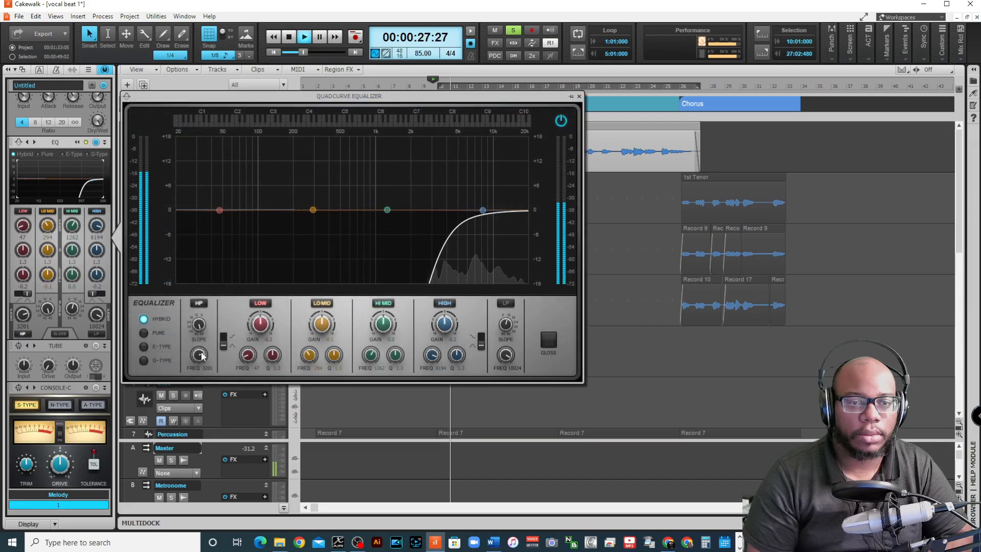
drag(199, 355, 199, 393)
drag(200, 359, 200, 323)
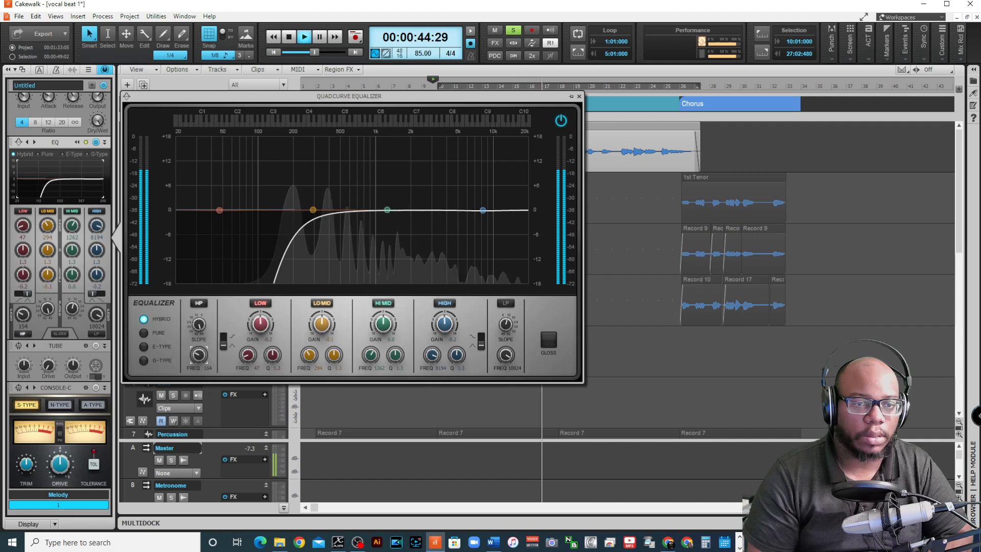
drag(200, 324, 199, 355)
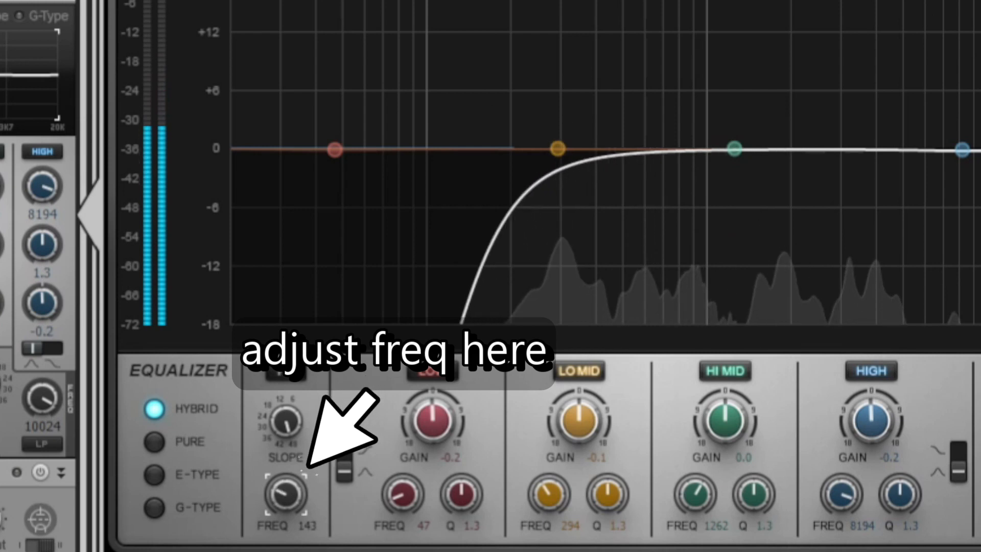
mouse_move(286, 494)
mouse_down()
mouse_move(286, 513)
mouse_move(286, 501)
mouse_up()
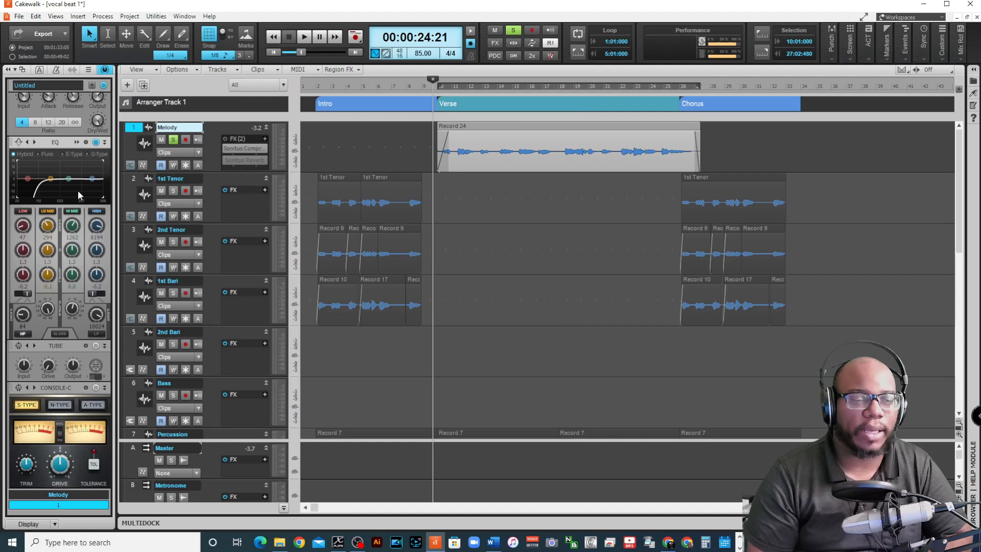
Step: Make the high-pass filter's slope gentler and bring up the Melody equalizer's large view again
double_click(78, 191)
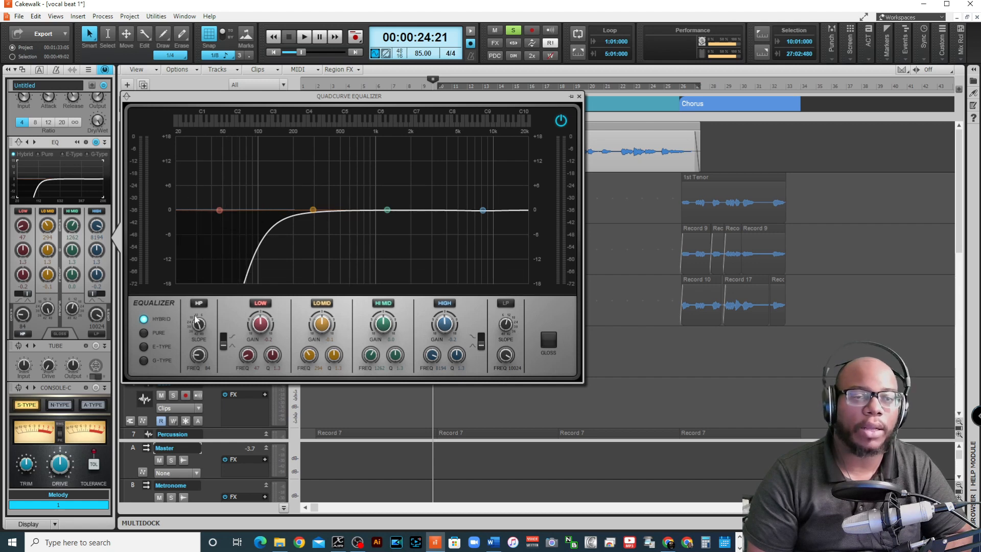
drag(200, 325, 214, 309)
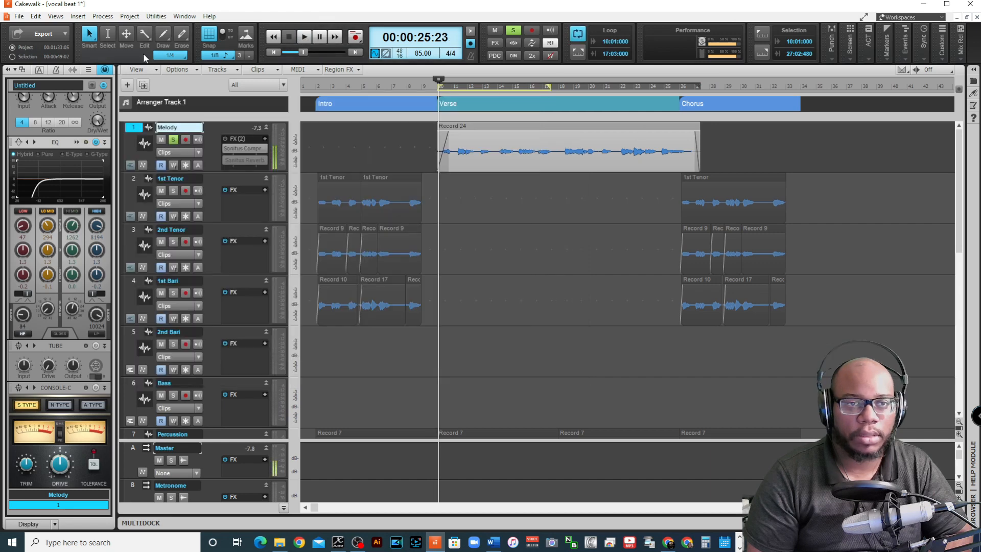
click(79, 171)
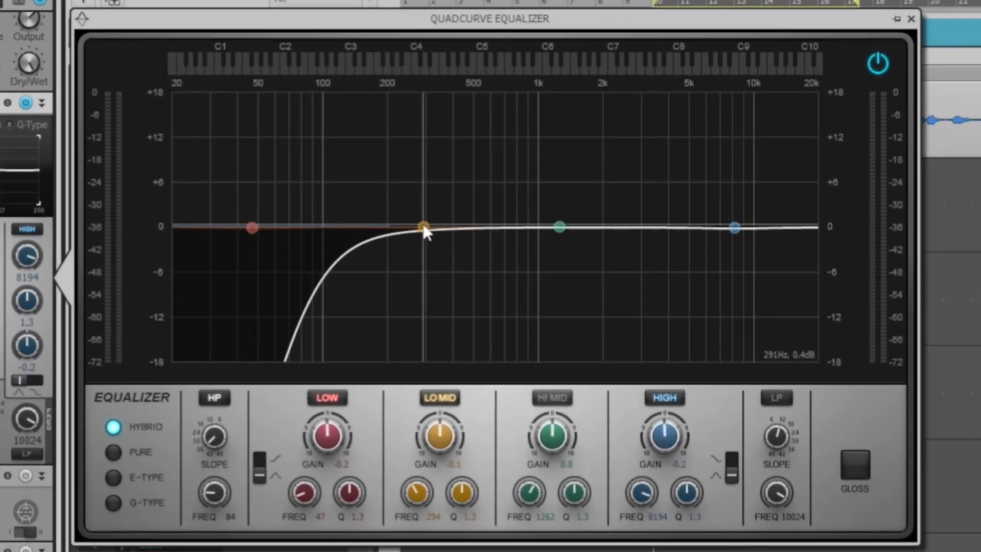
Step: Boost the low-mid band's gain to 14.1 dB, try a very wide curve, and narrow its Q to 12.5
click(424, 225)
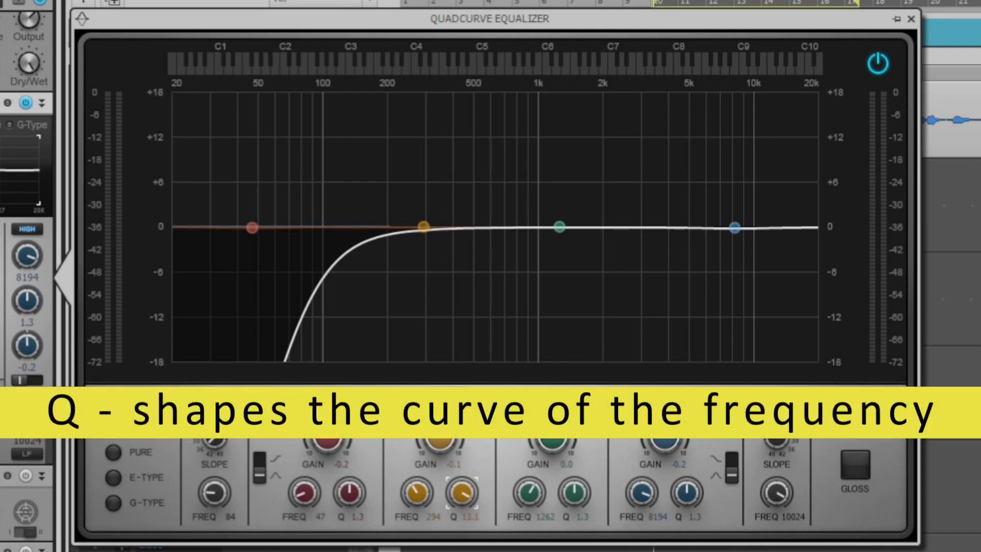
drag(439, 442, 439, 407)
drag(462, 492, 462, 513)
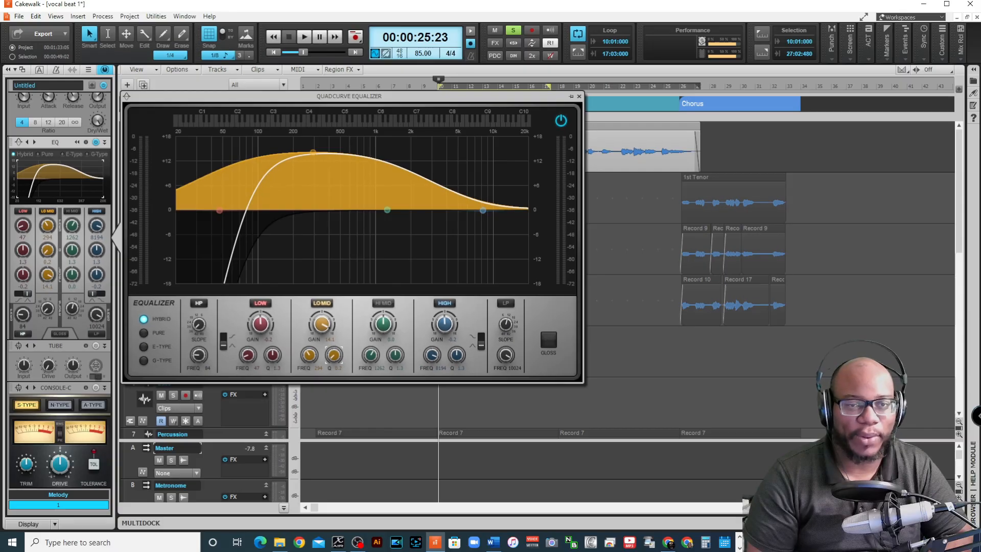
drag(334, 354, 333, 353)
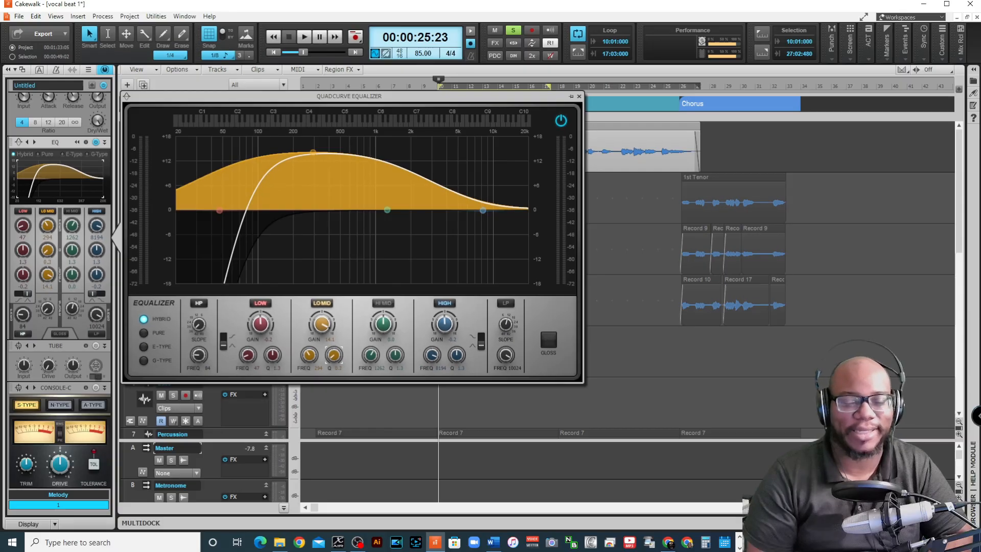
drag(334, 355, 334, 337)
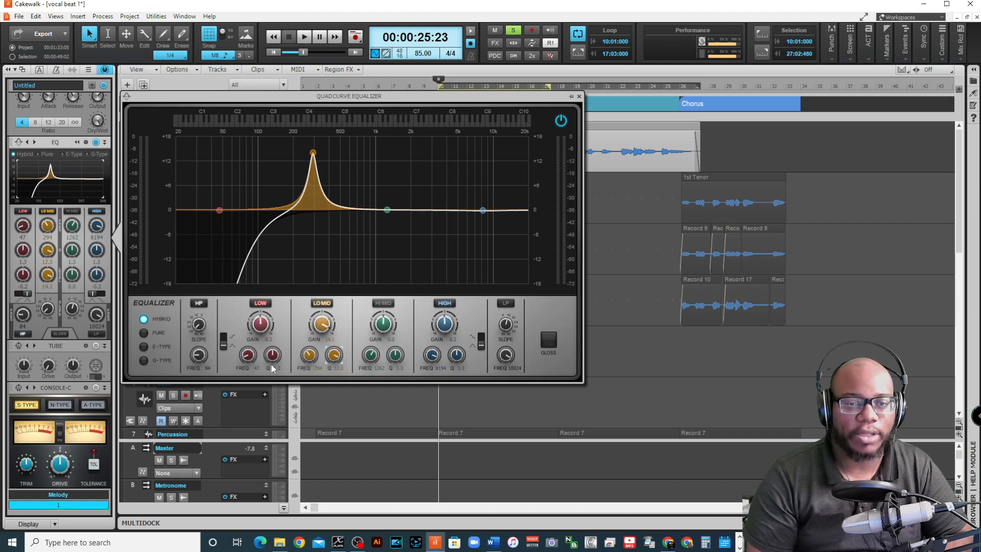
Step: Sweep the boosted low-mid band's frequency up and down during playback and settle it at 413 Hz
drag(308, 355, 309, 349)
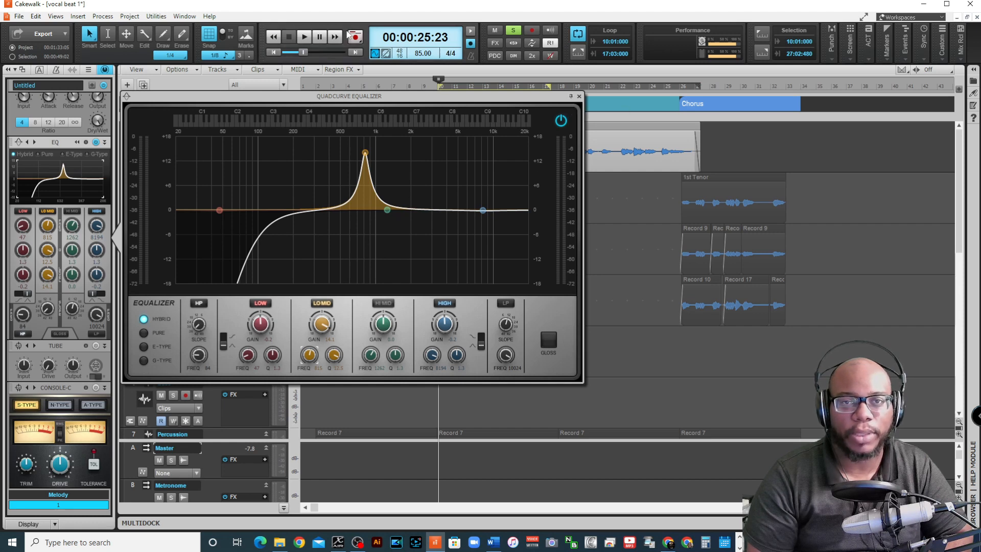
click(303, 37)
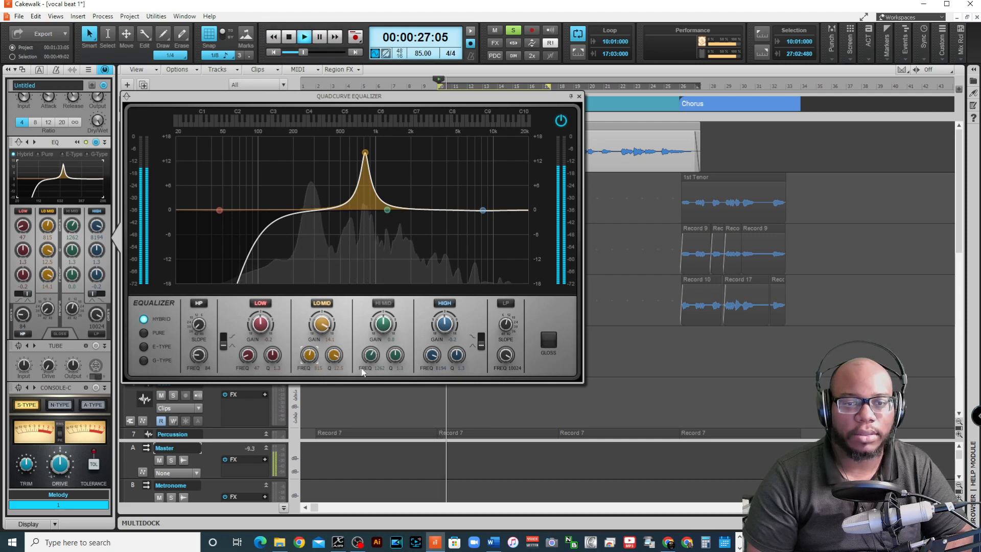
drag(310, 359, 309, 405)
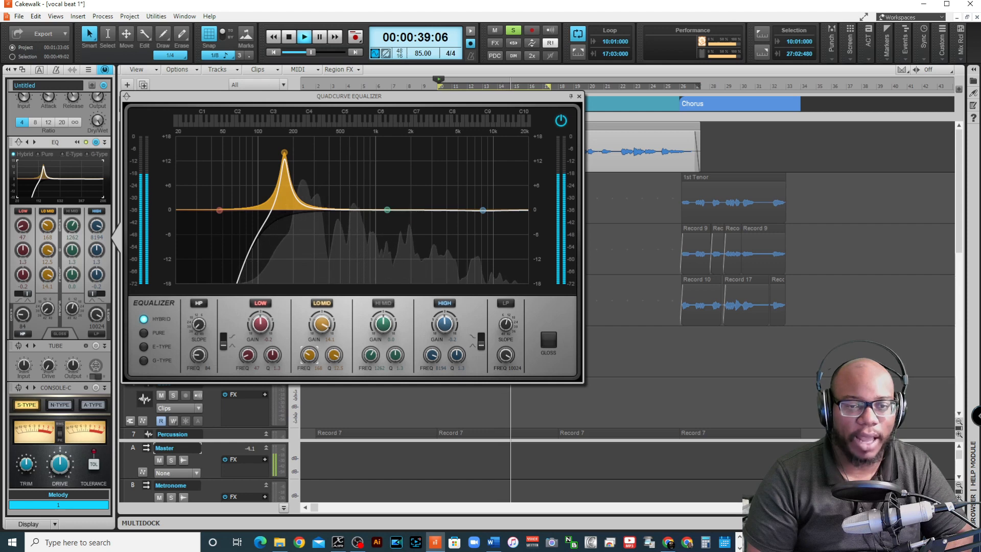
drag(310, 355, 309, 339)
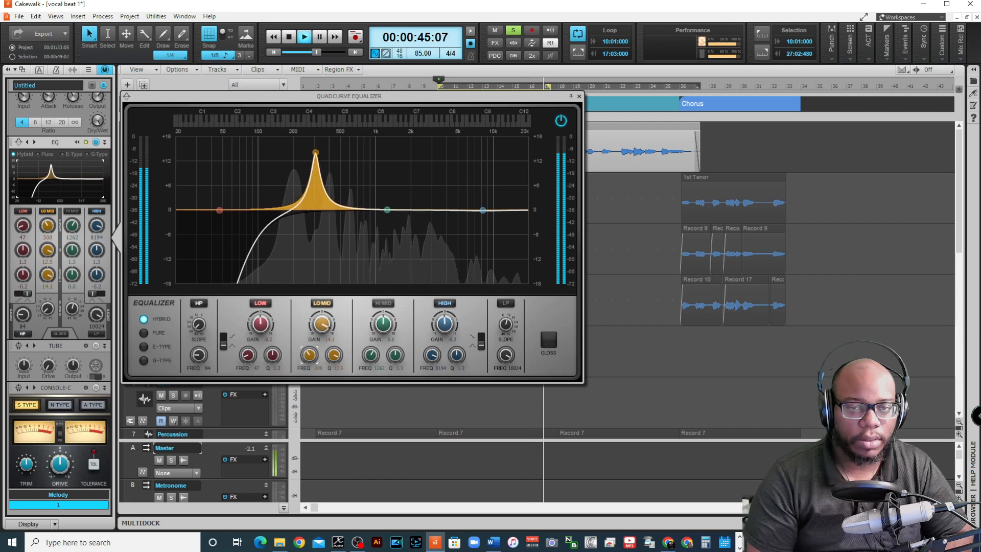
drag(309, 355, 309, 358)
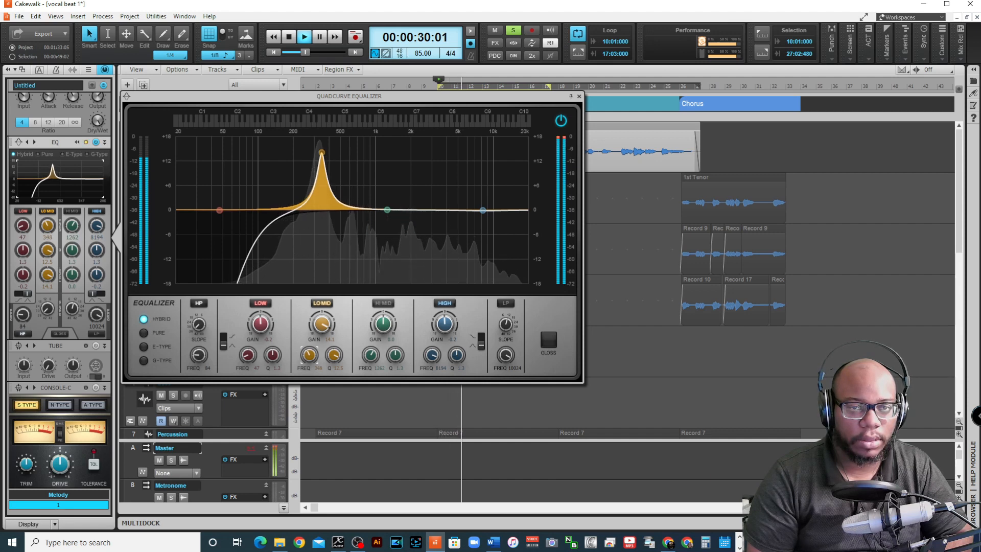
drag(309, 355, 310, 344)
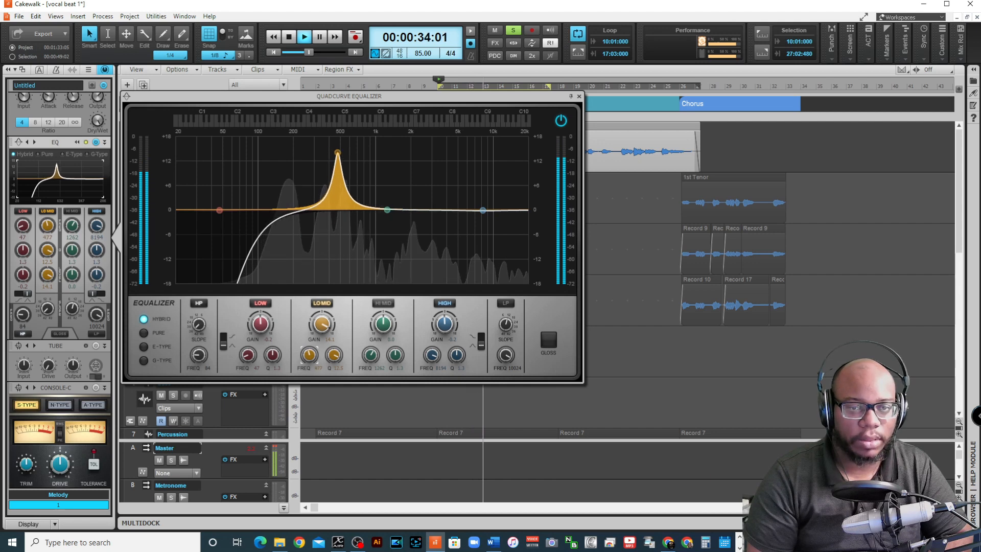
drag(309, 355, 309, 357)
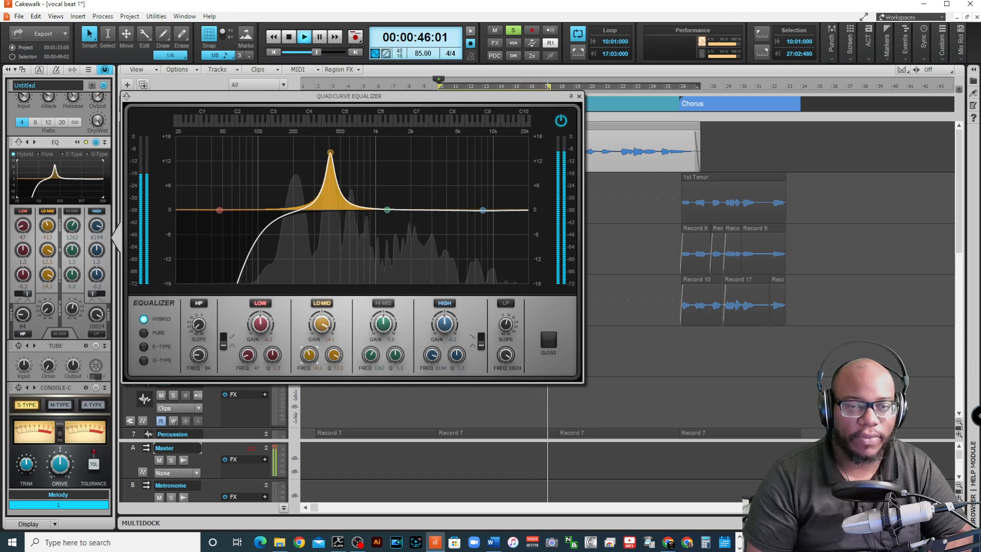
Step: Turn the low-mid boost into a -6.4 dB cut at 365 Hz, trying a wide curve before setting its Q to 10.7
drag(322, 324, 322, 350)
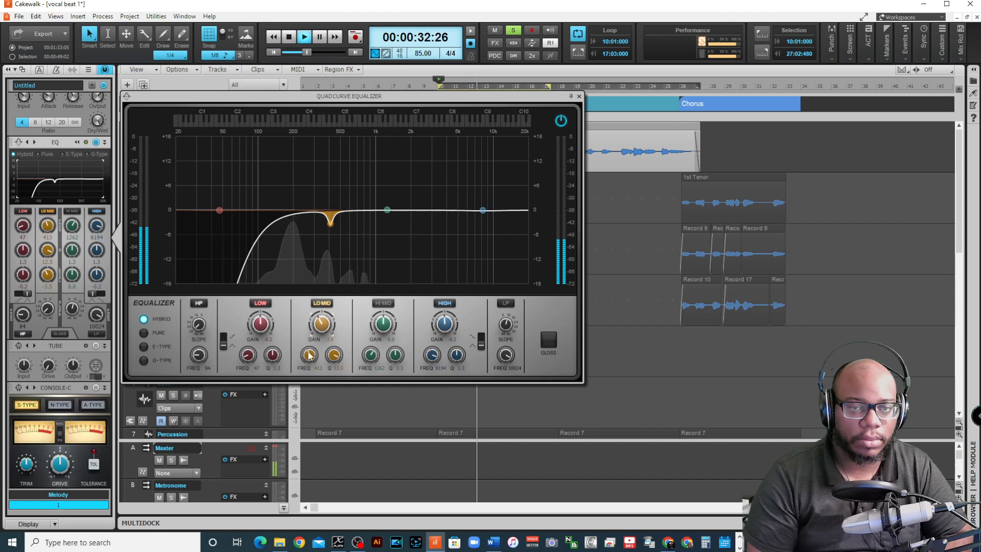
drag(309, 355, 309, 354)
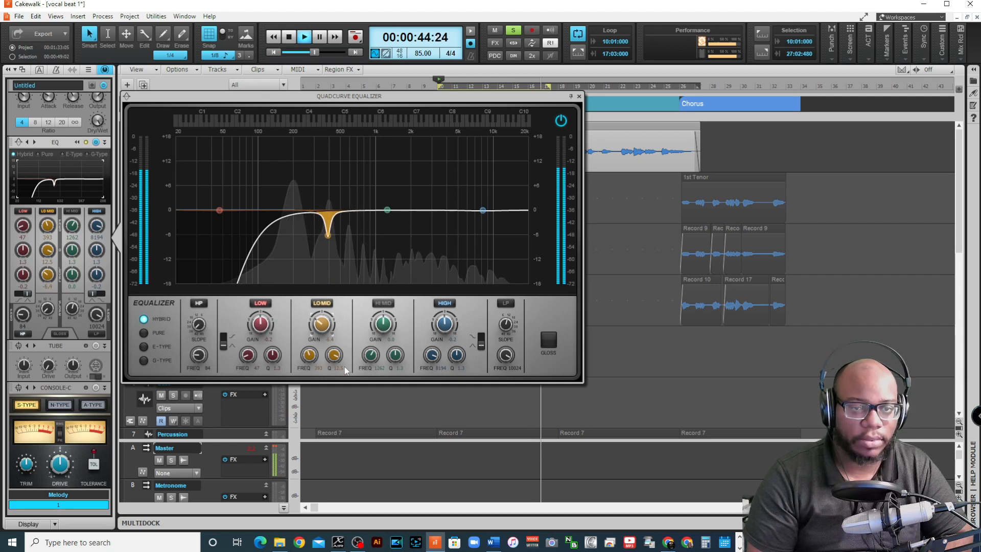
click(335, 355)
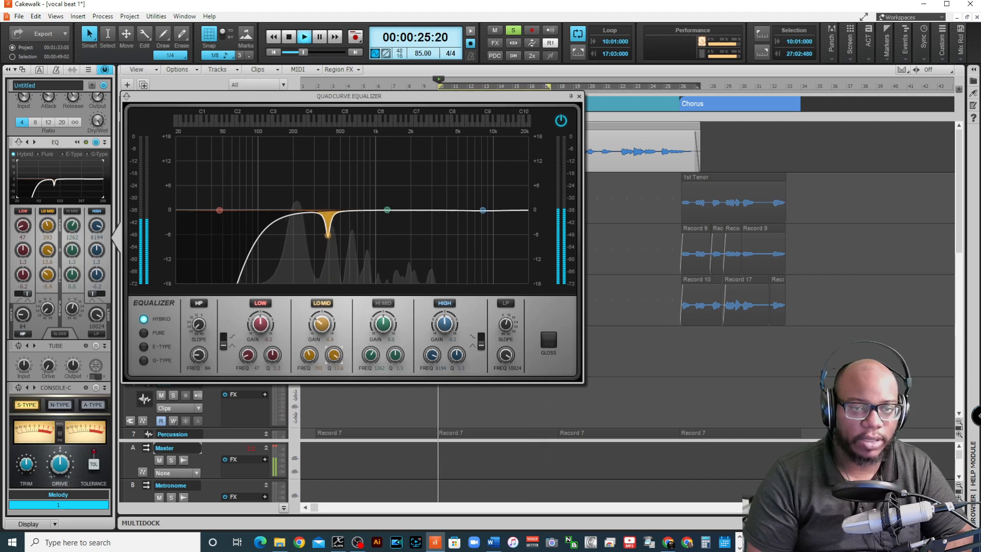
drag(335, 355, 335, 370)
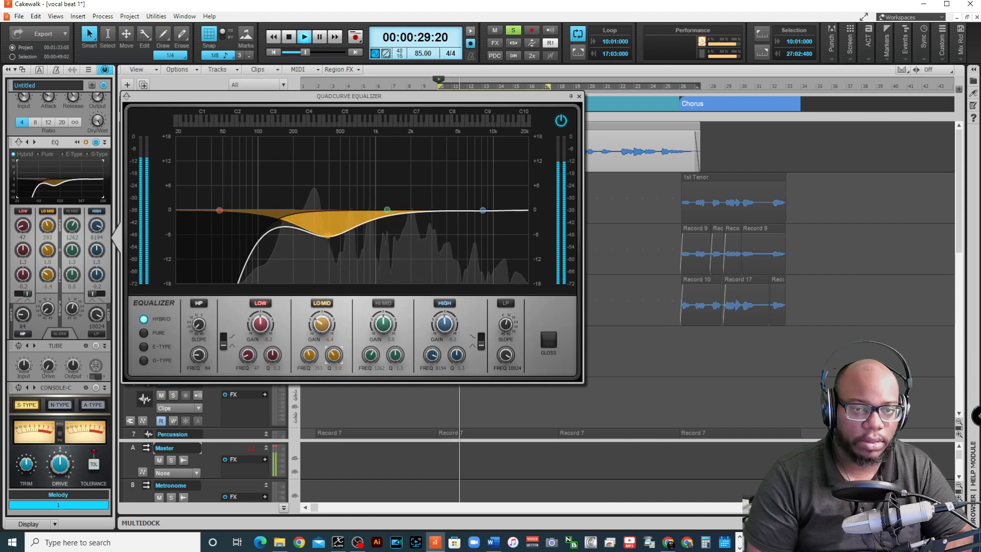
drag(334, 363, 335, 344)
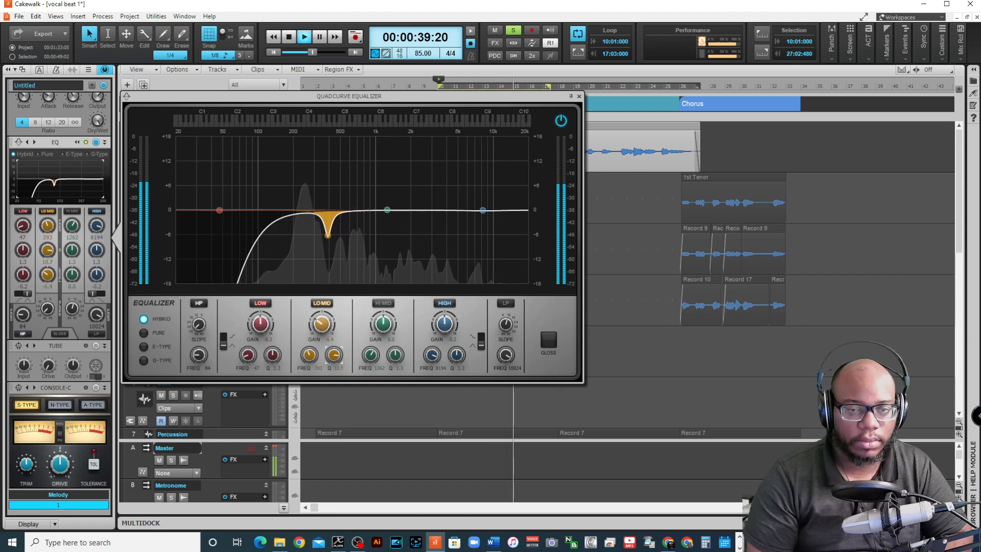
click(310, 355)
drag(309, 354, 309, 356)
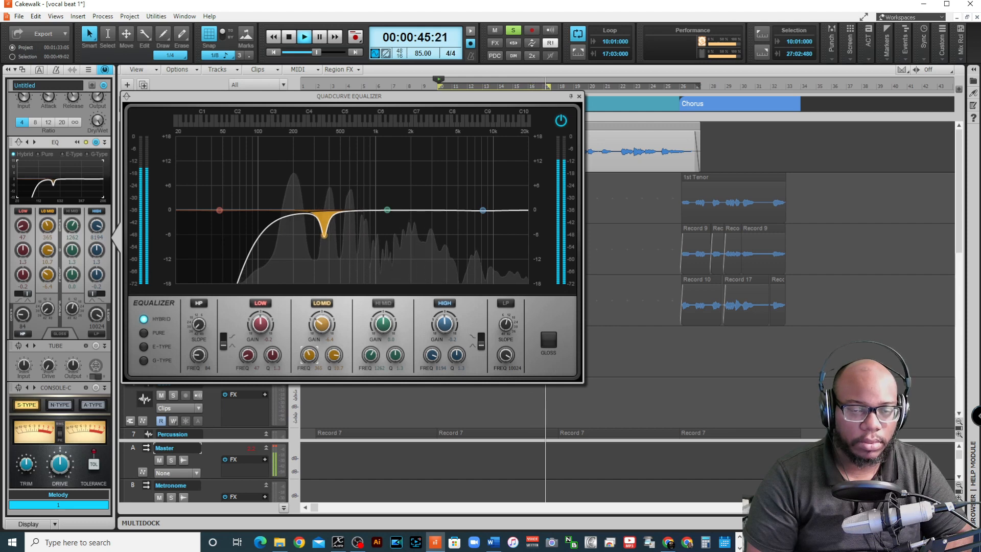
Step: Enable the high-mid band and give it a narrow boost of 14.6 dB with a Q of 14.0
click(384, 303)
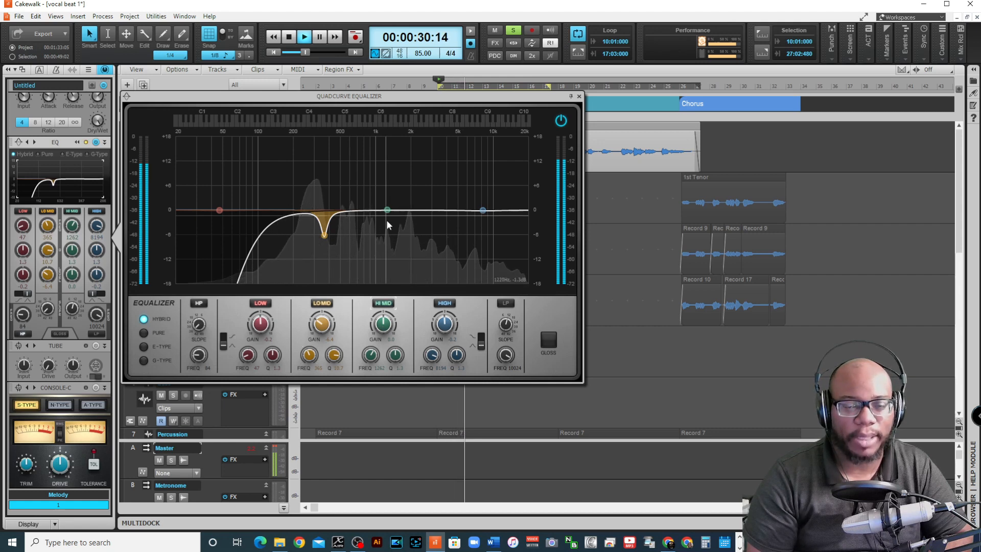
drag(396, 357, 397, 313)
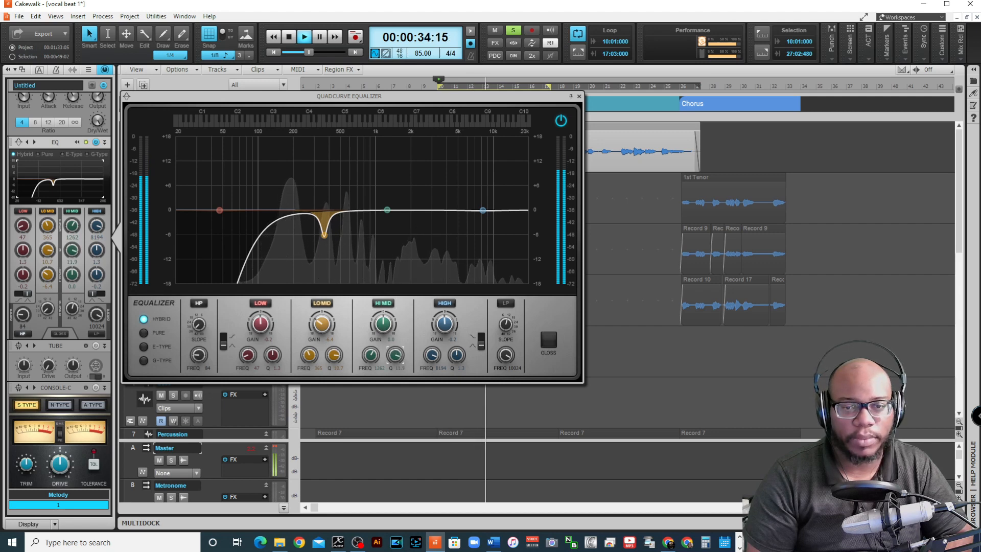
drag(392, 328, 392, 293)
drag(397, 356, 372, 351)
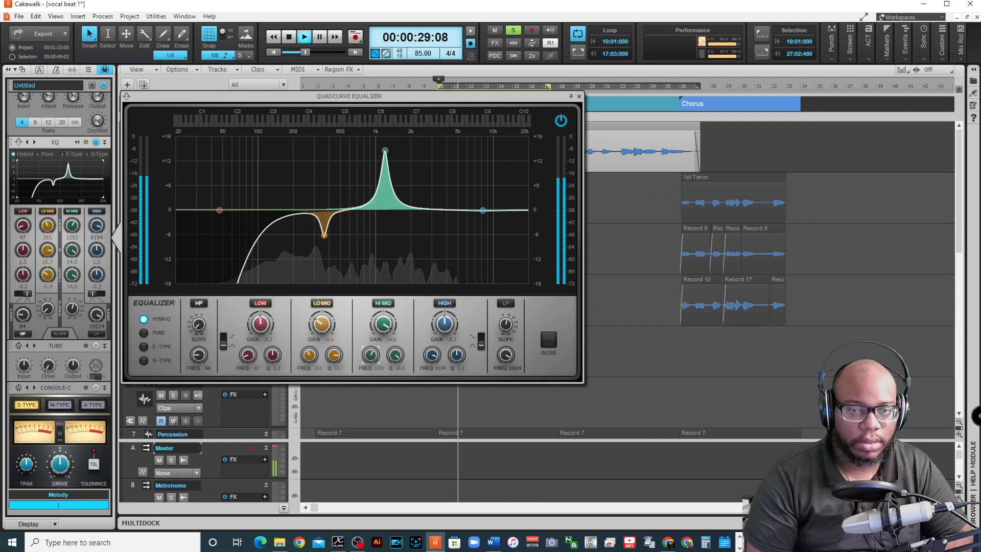
Step: Sweep the high-mid boost's frequency to 776 Hz and cut the band's gain to -3.5 dB
drag(371, 351, 372, 355)
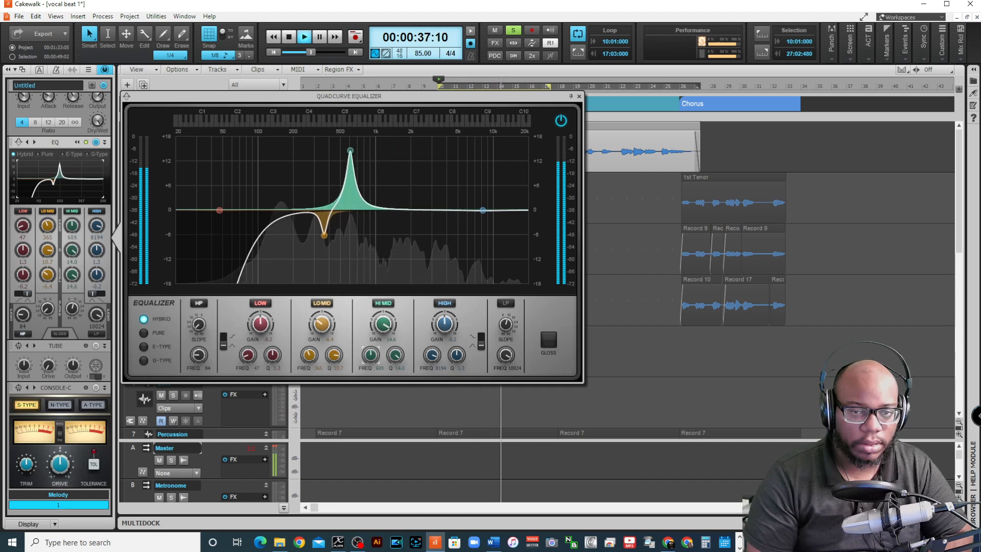
drag(372, 355, 371, 353)
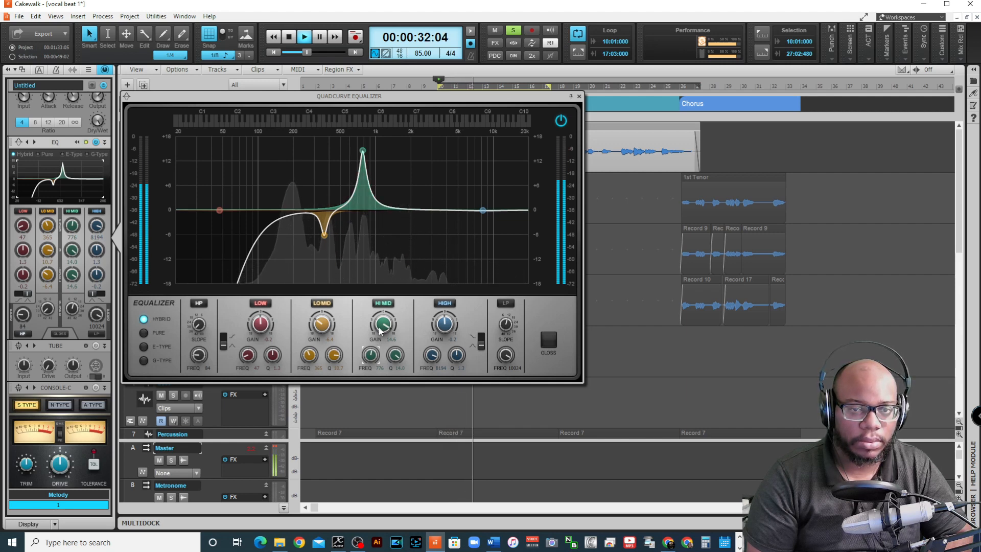
drag(383, 324, 383, 350)
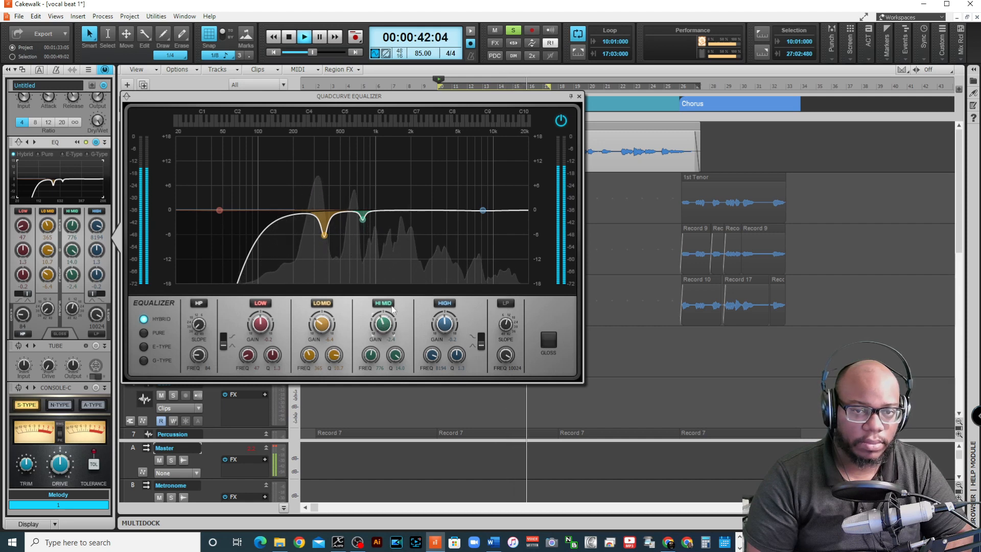
drag(383, 325, 383, 330)
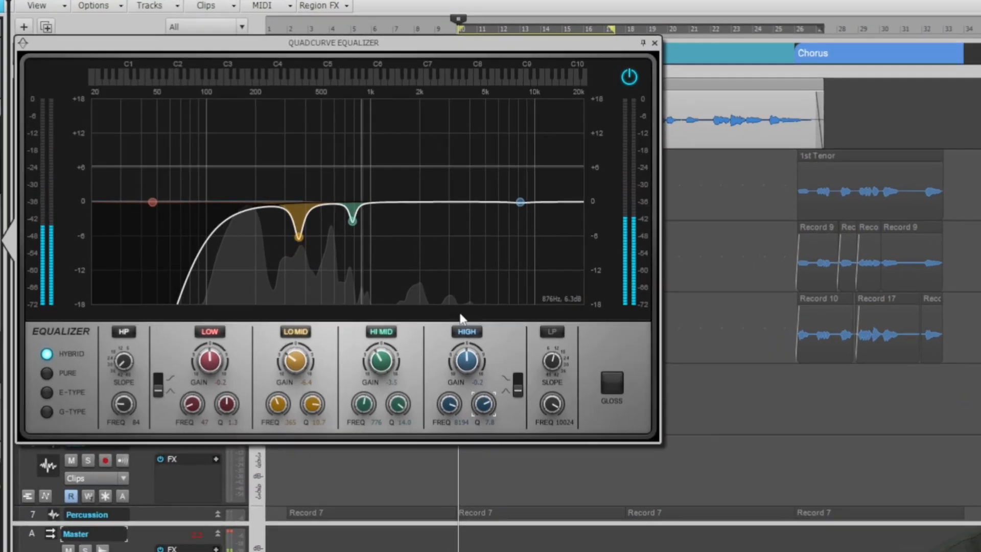
Step: Narrow the high band's Q to 7.8 and compare its shelf and bell shapes with the gain at 2.0 dB
drag(457, 355, 457, 336)
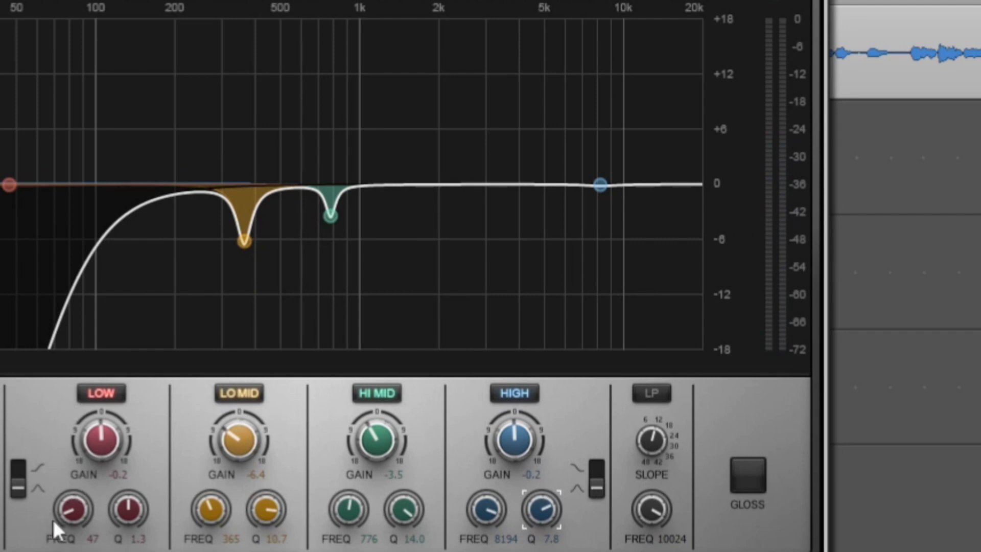
click(596, 485)
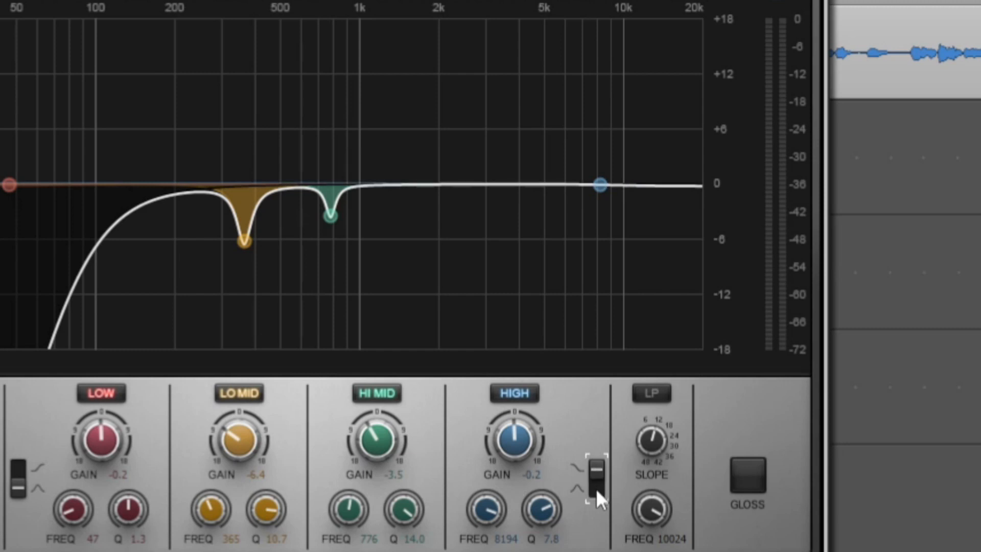
click(597, 479)
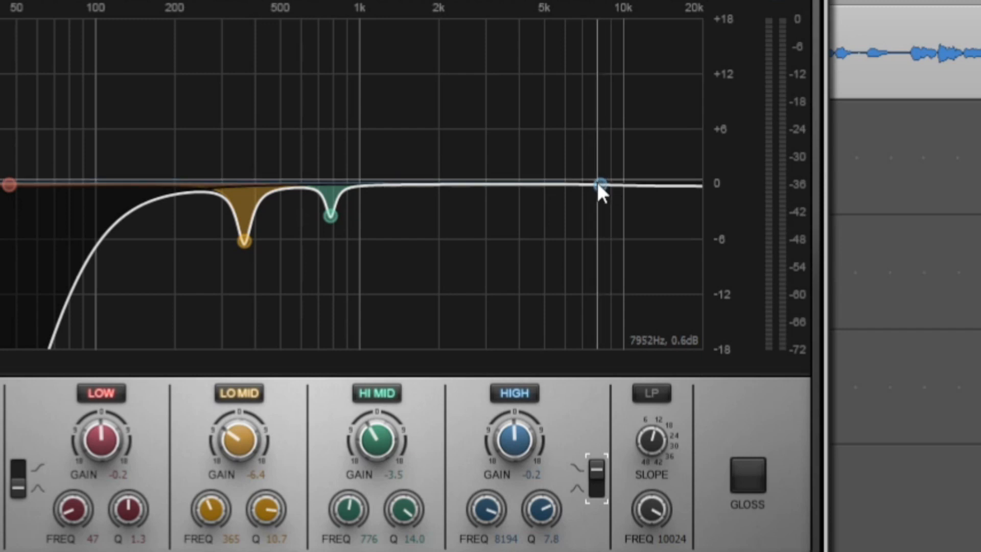
drag(515, 435, 515, 415)
click(595, 483)
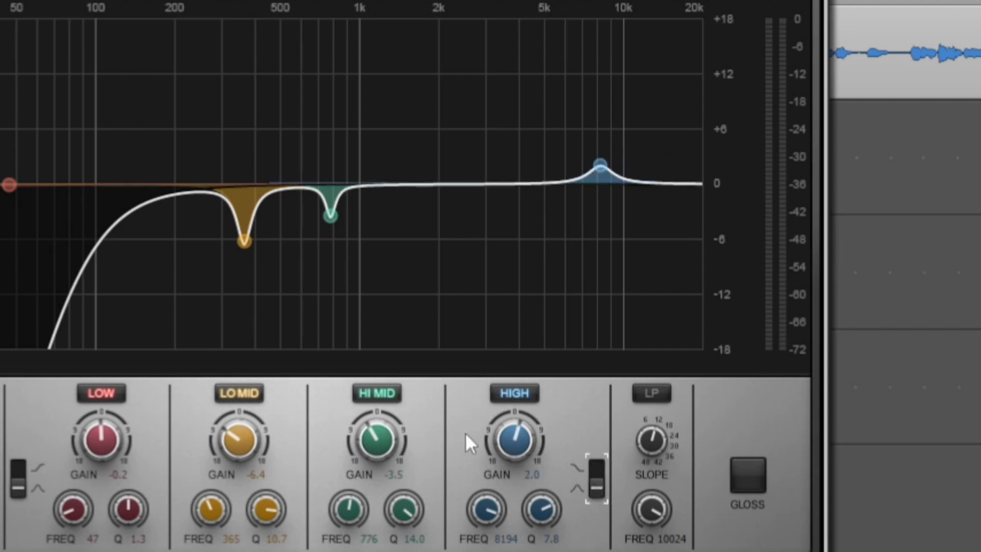
Step: Lower the high band's gain to 0.6 dB, switch it to a shelf, and try gains of -2.7 and 0.3 dB
mouse_move(501, 443)
mouse_down()
mouse_move(501, 427)
mouse_move(501, 456)
mouse_move(501, 446)
mouse_up()
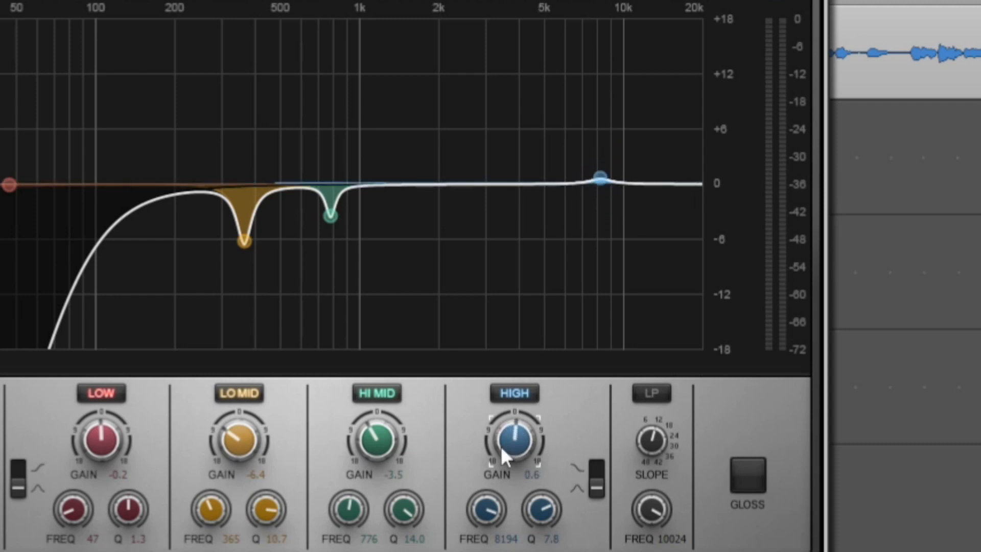
click(596, 486)
drag(515, 441, 515, 452)
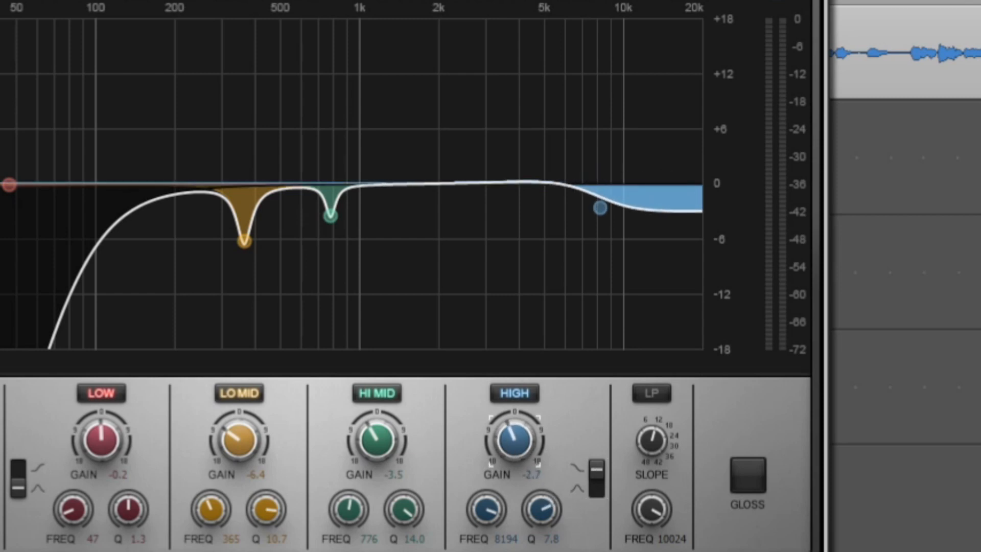
drag(515, 453, 515, 442)
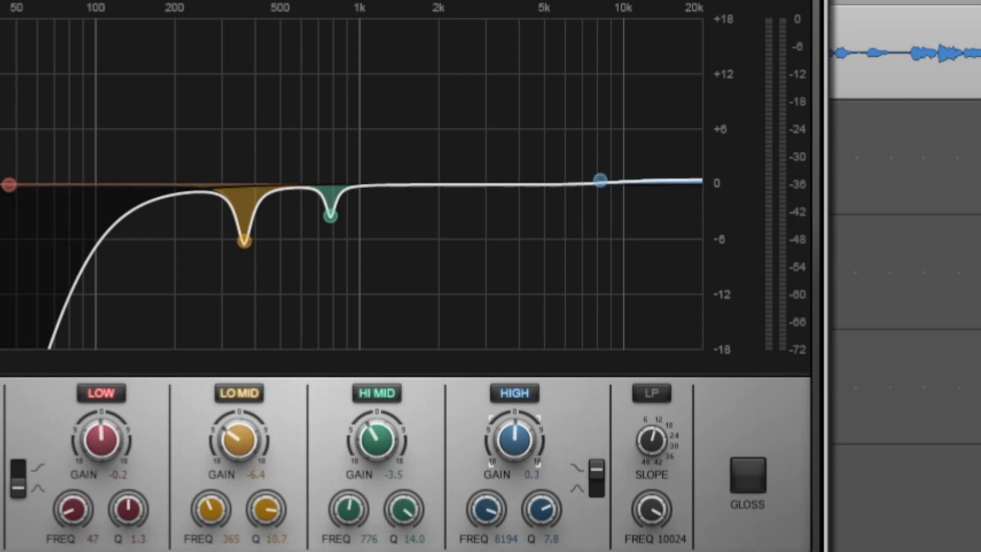
Step: Return the high band to a bell shape and cut it by 1.7 dB at 4052 Hz with a Q of 12.2
drag(595, 480, 595, 500)
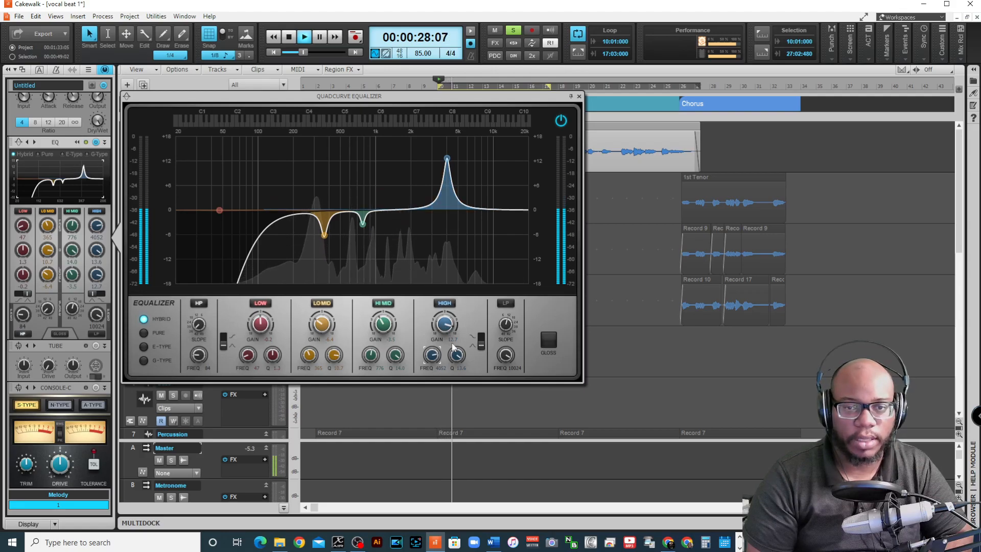
drag(444, 328, 454, 353)
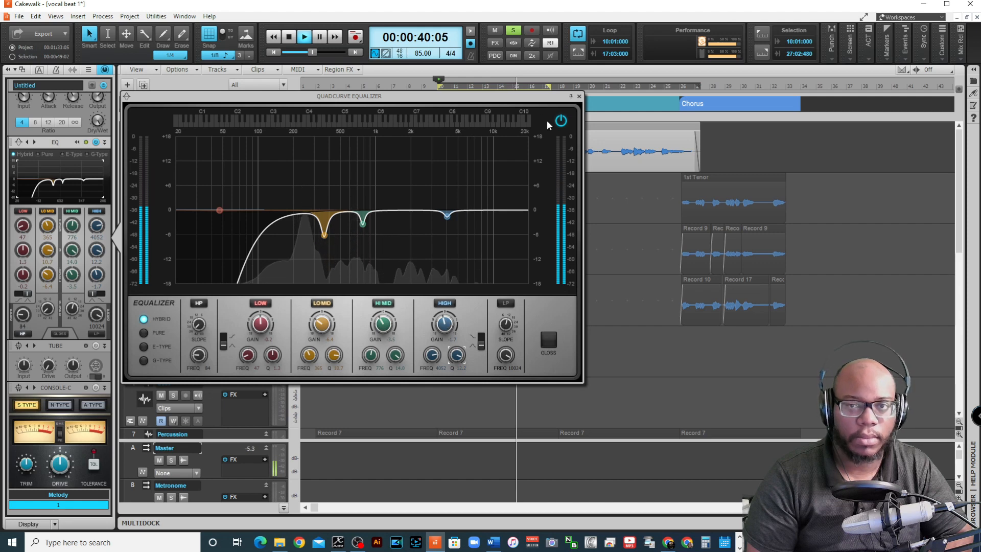
Step: Try the low-pass filter with a changed slope and its frequency raised to 20000 Hz, and turn it off
click(506, 304)
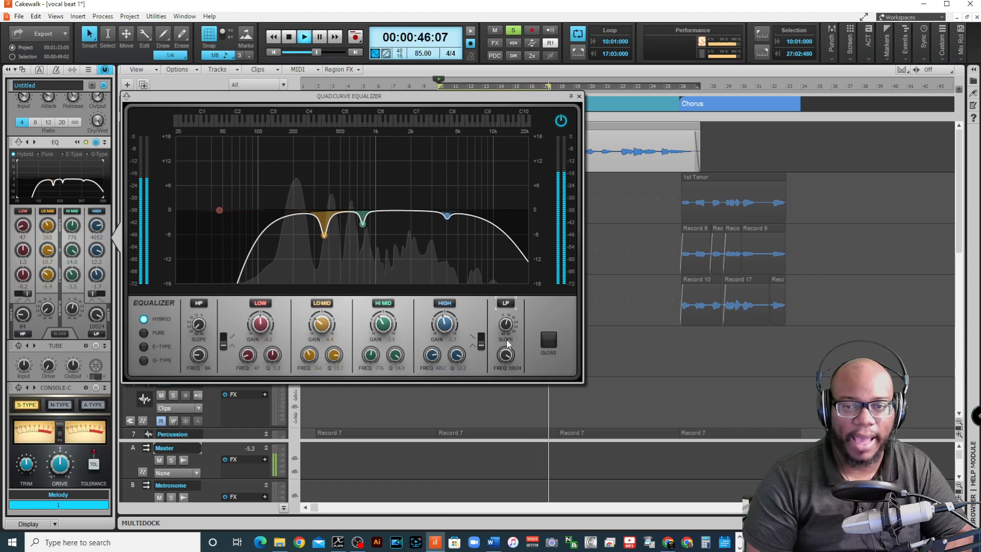
mouse_move(506, 319)
mouse_down()
mouse_move(506, 327)
mouse_move(507, 310)
mouse_up()
drag(505, 355, 506, 328)
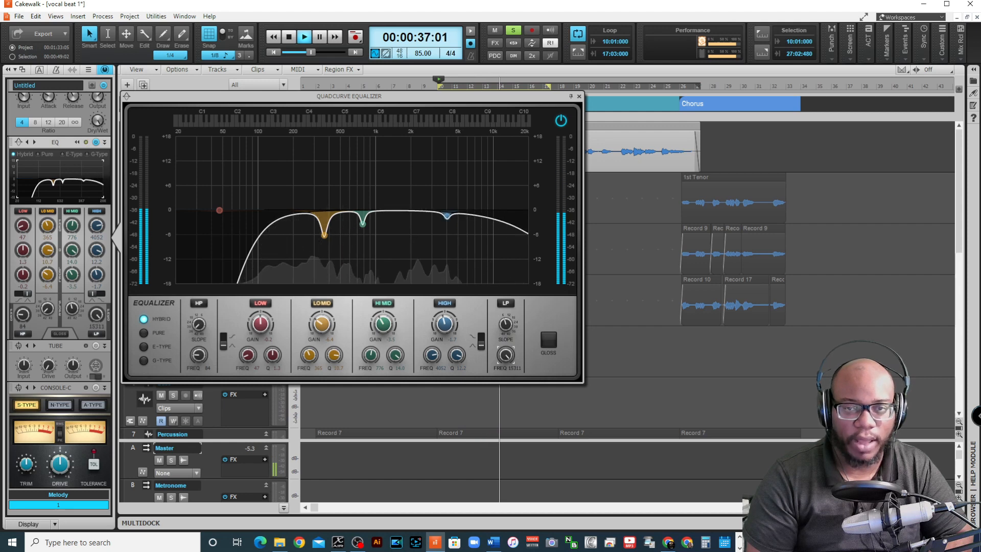
click(506, 303)
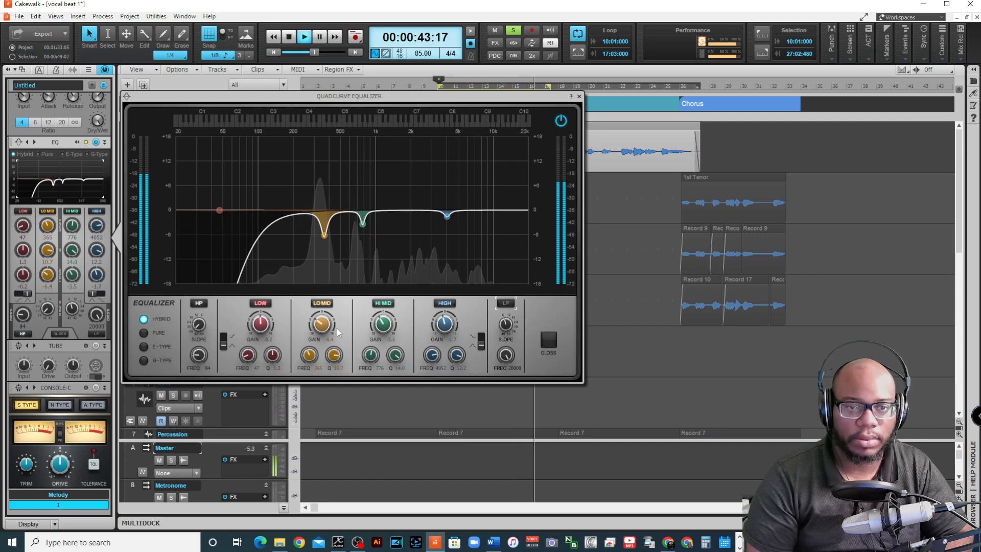
Step: Close the equalizer, stop playback, unsolo the Melody track, and place the playhead at the start of the Intro
click(579, 96)
key(space)
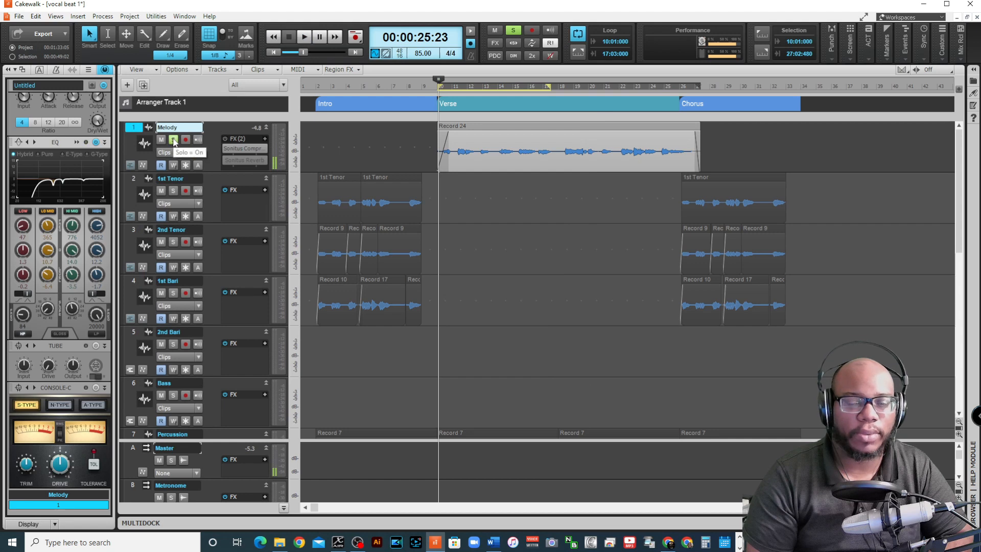
click(174, 140)
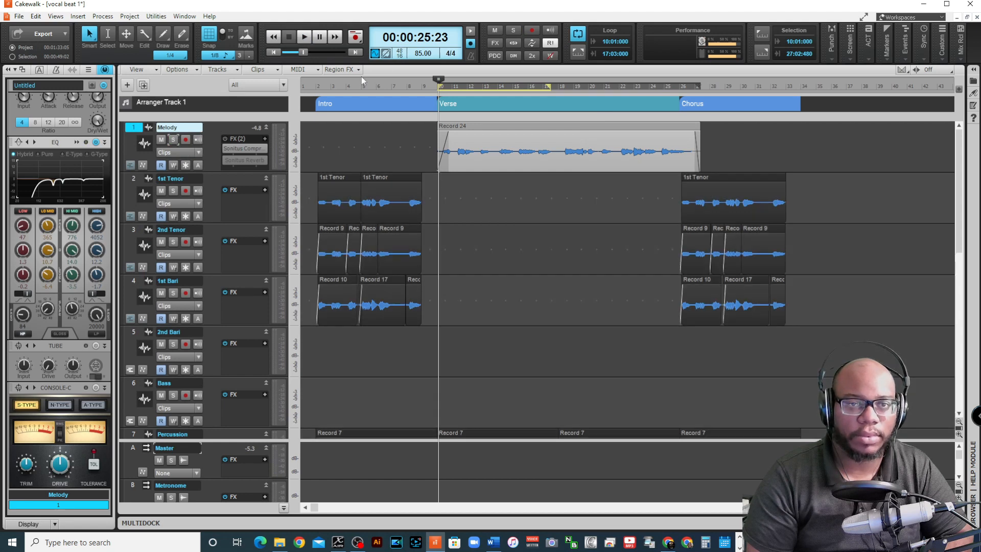
click(319, 85)
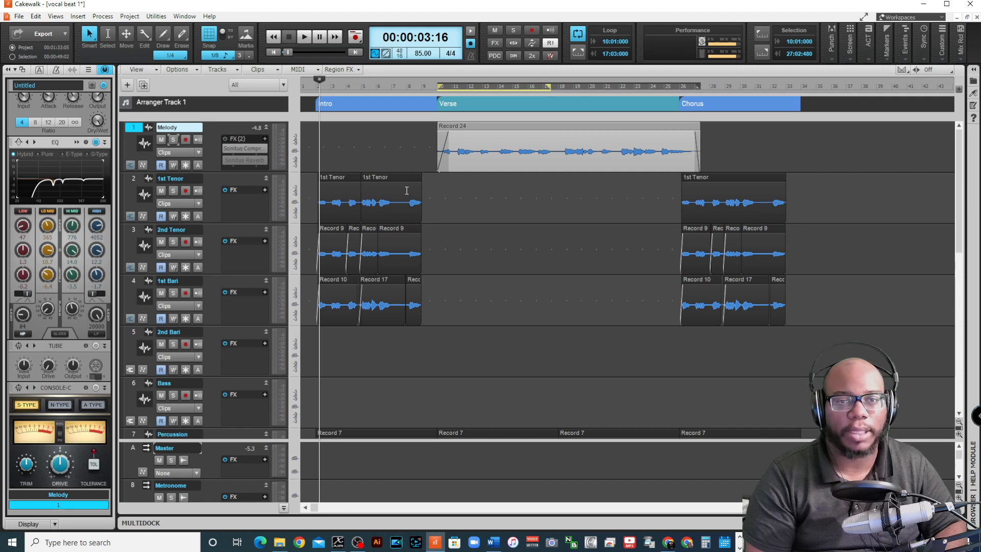
Step: Play the full mix from just before the Verse, and turn off loop playback
click(418, 84)
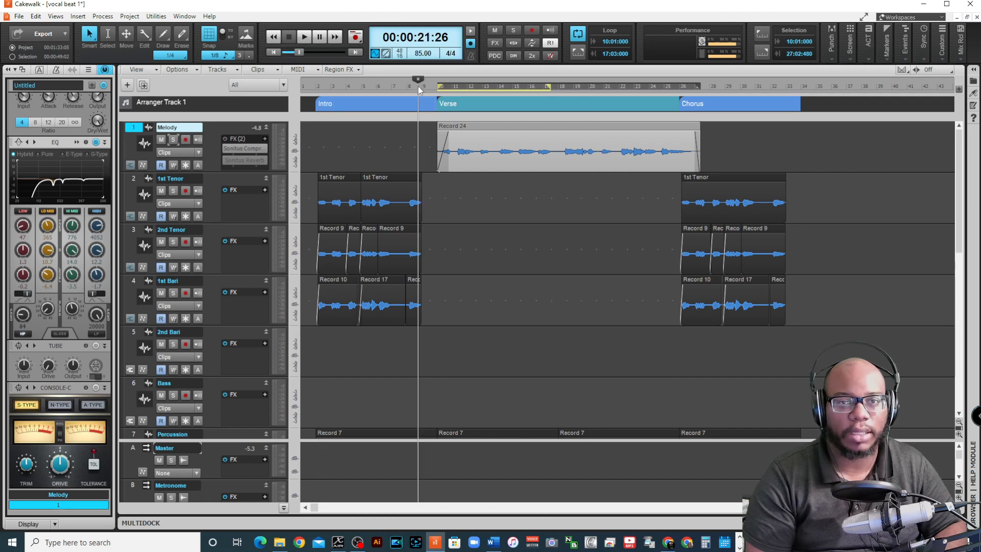
key(space)
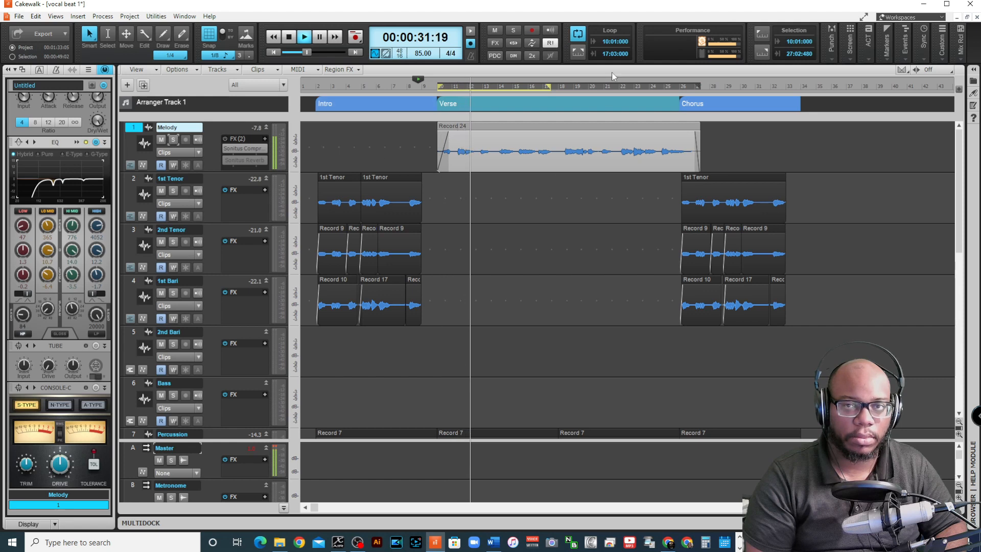
click(575, 31)
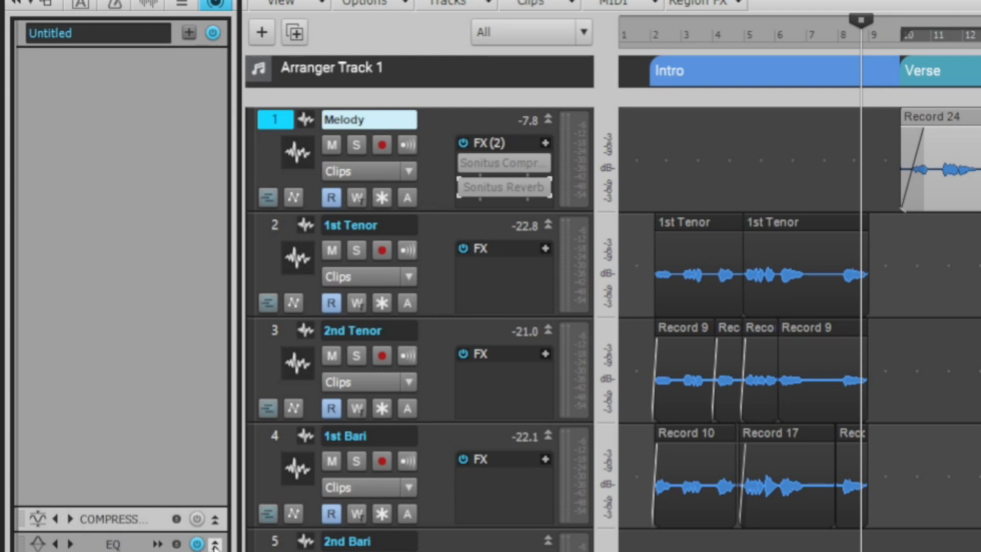
Step: Collapse the EQ module and insert an FX Chain module into the Melody track's ProChannel
click(215, 541)
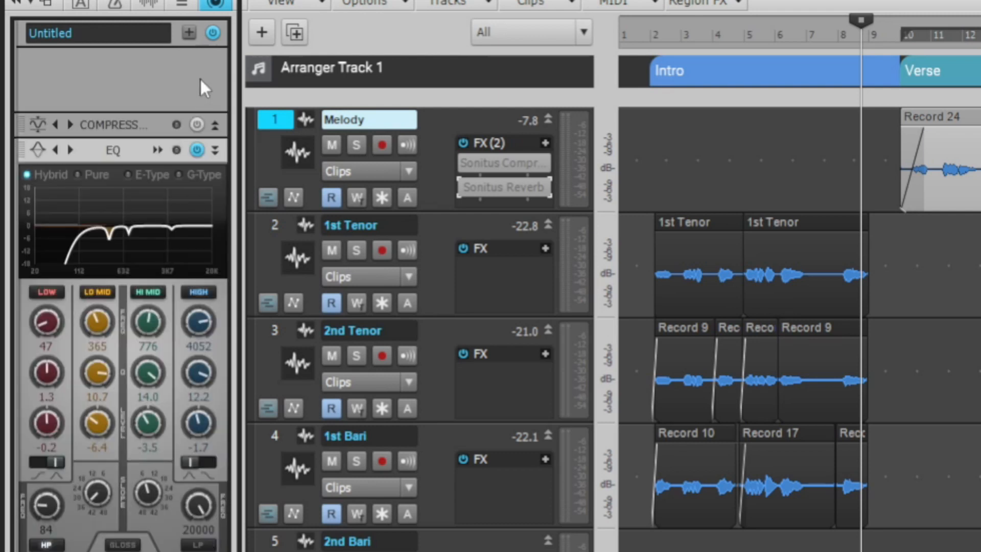
click(216, 150)
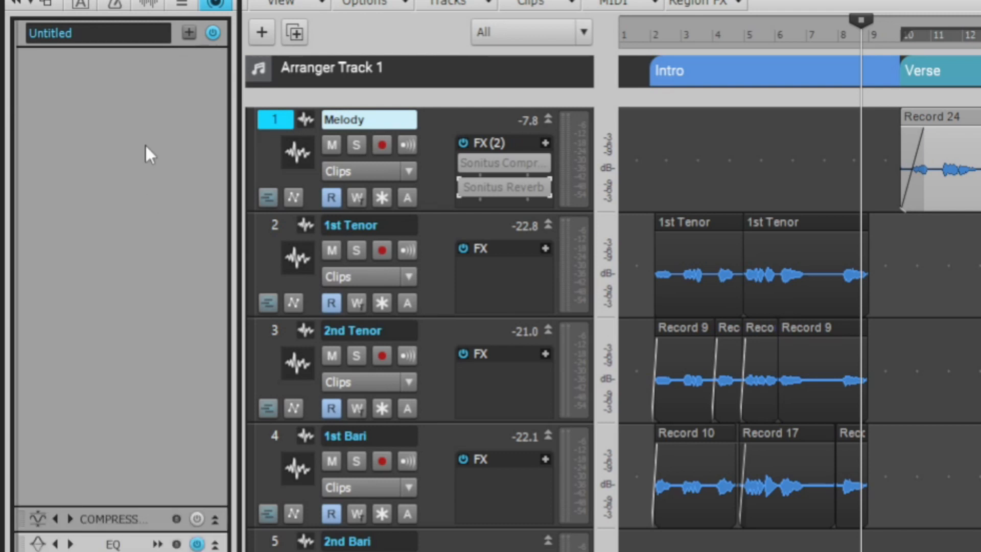
right_click(87, 152)
mouse_move(210, 168)
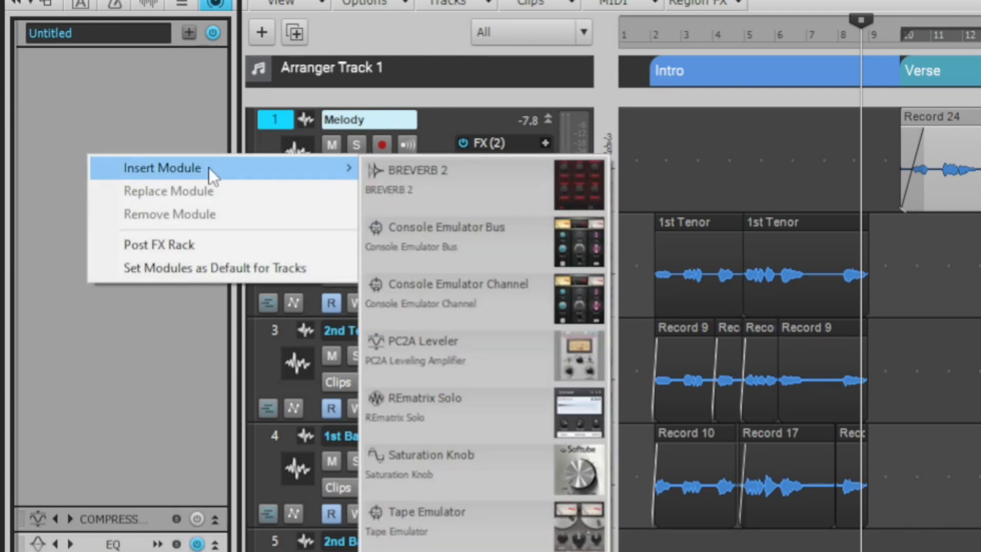
right_click(110, 358)
mouse_move(230, 374)
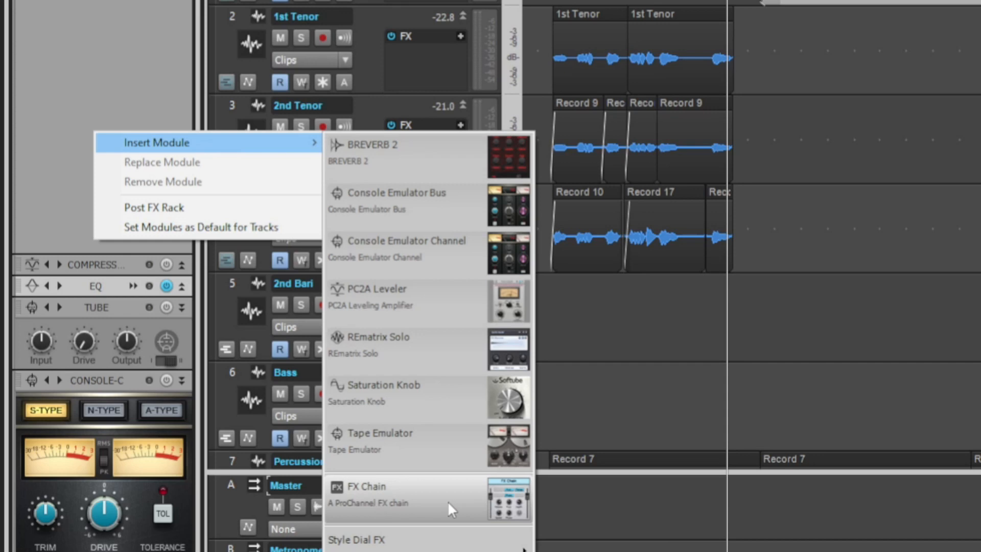
click(410, 501)
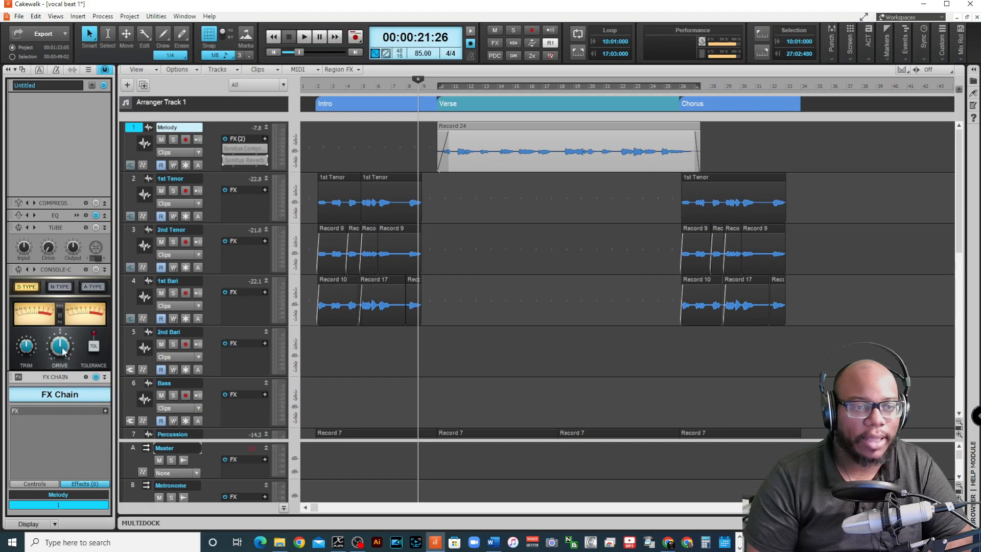
Step: Add the Sonitus Equalizer to the FX Chain and move the chain directly after the EQ module
click(106, 412)
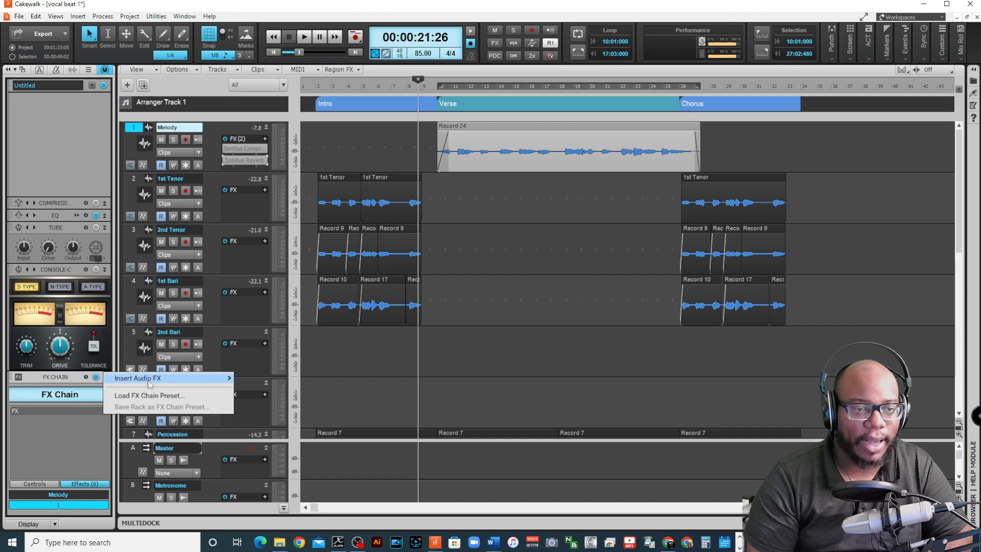
mouse_move(149, 384)
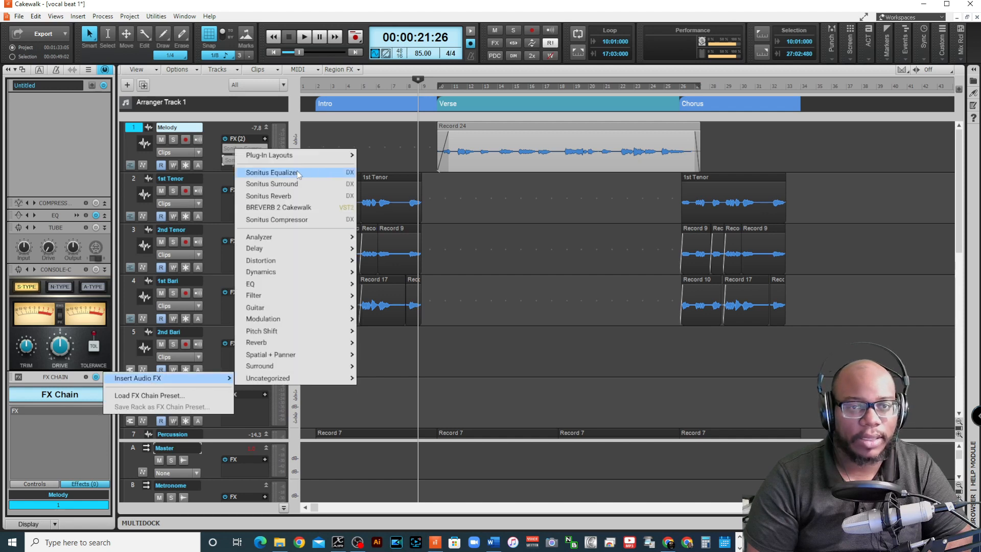
click(336, 175)
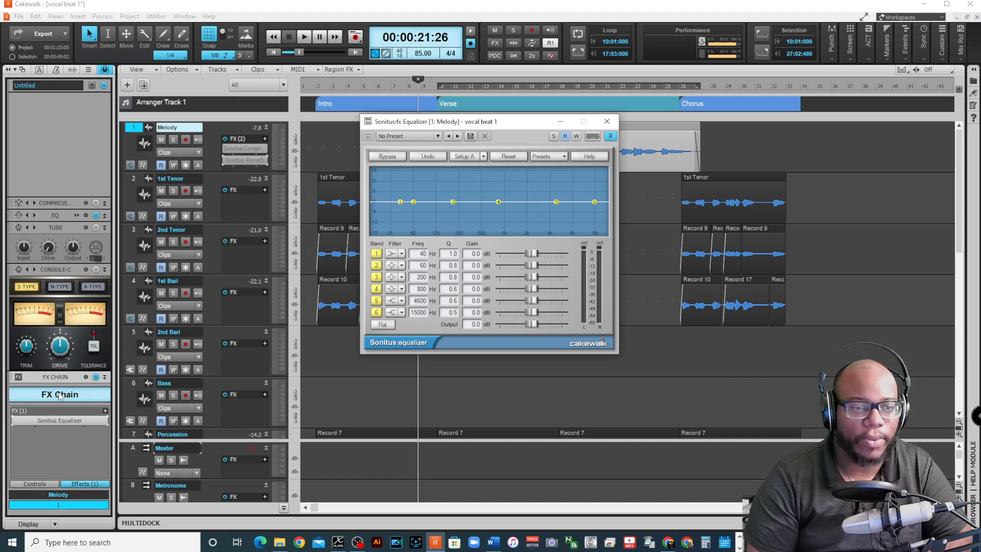
drag(60, 381, 51, 246)
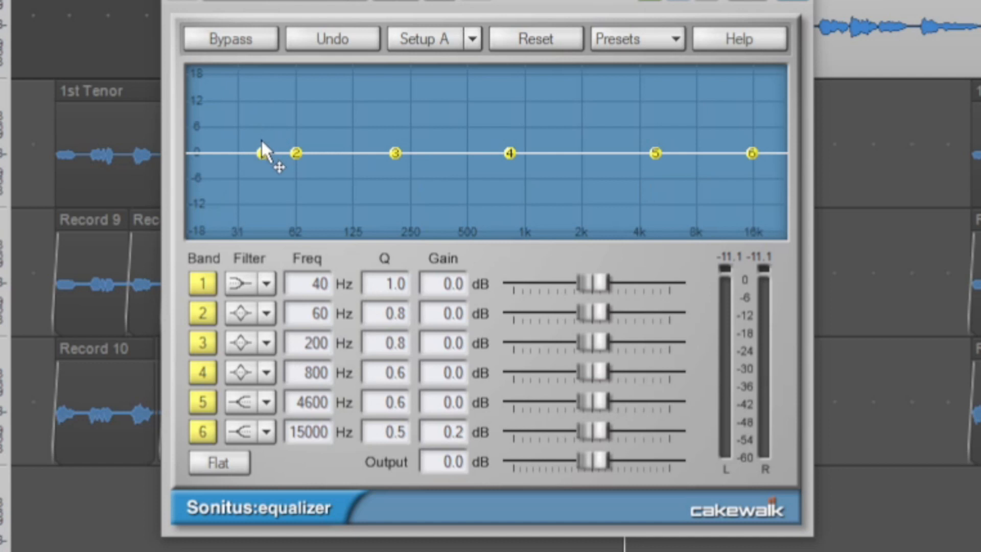
Step: Make the Sonitus Equalizer's band 1 a high-pass filter at 33 Hz, and set band 5's gain to 6.8 dB and band 6's to -2.4 dB
drag(261, 152, 252, 151)
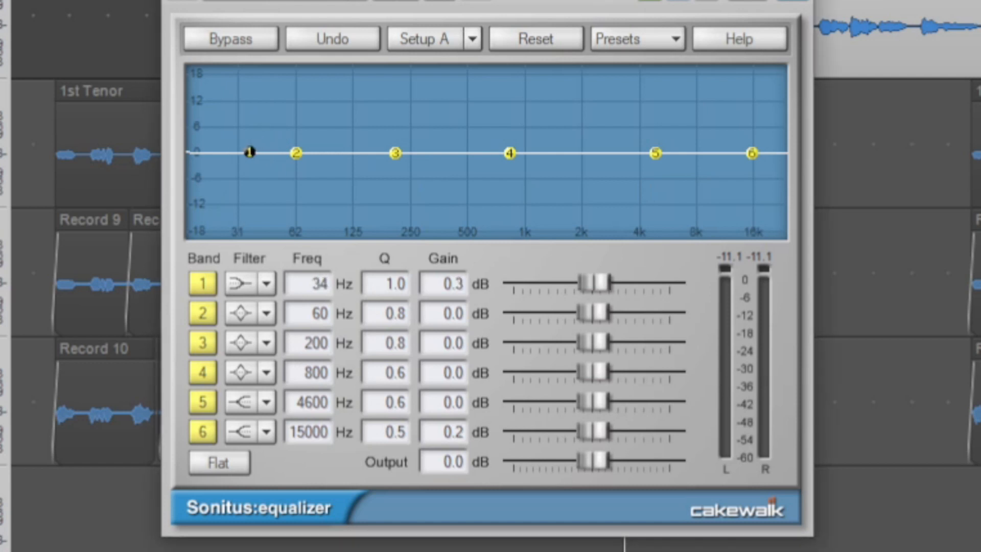
click(243, 284)
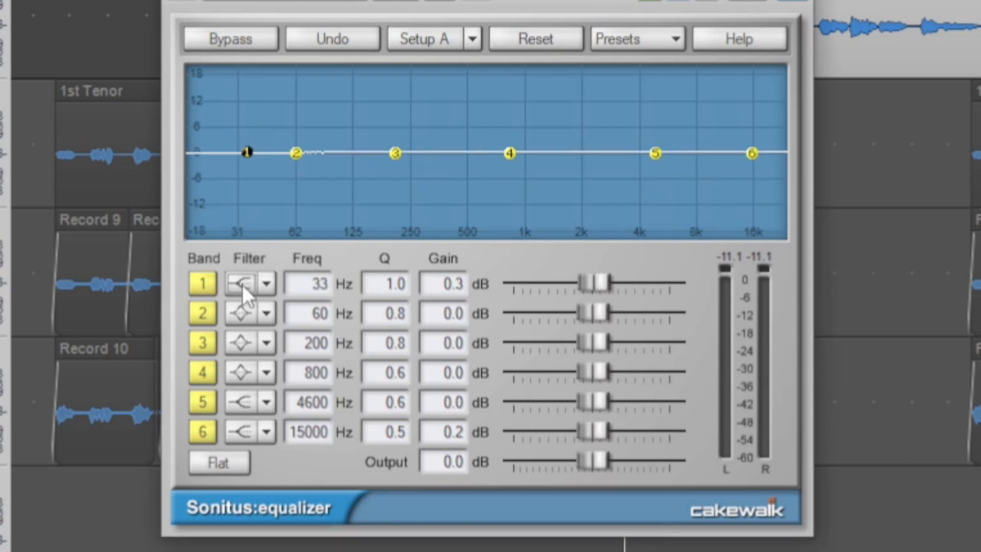
click(266, 284)
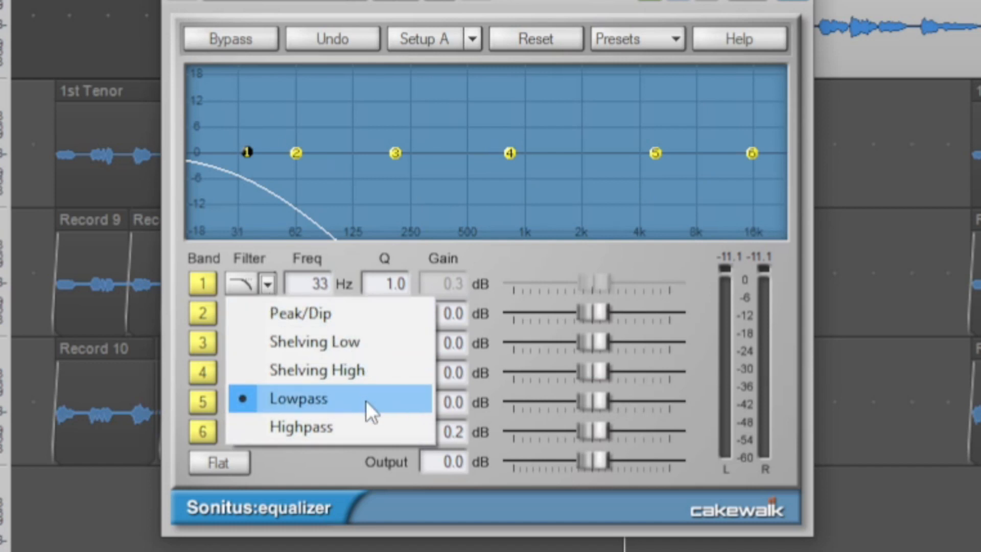
click(542, 272)
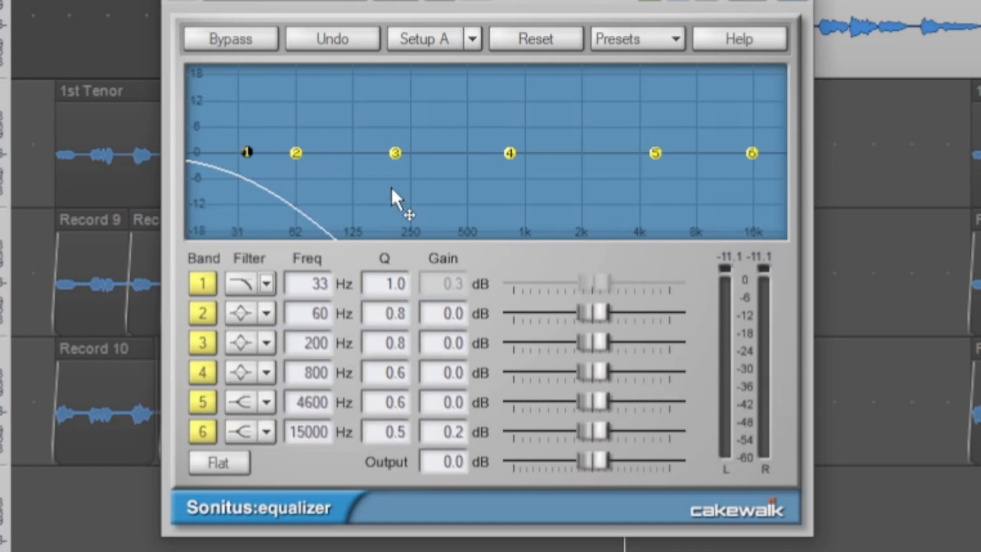
click(256, 288)
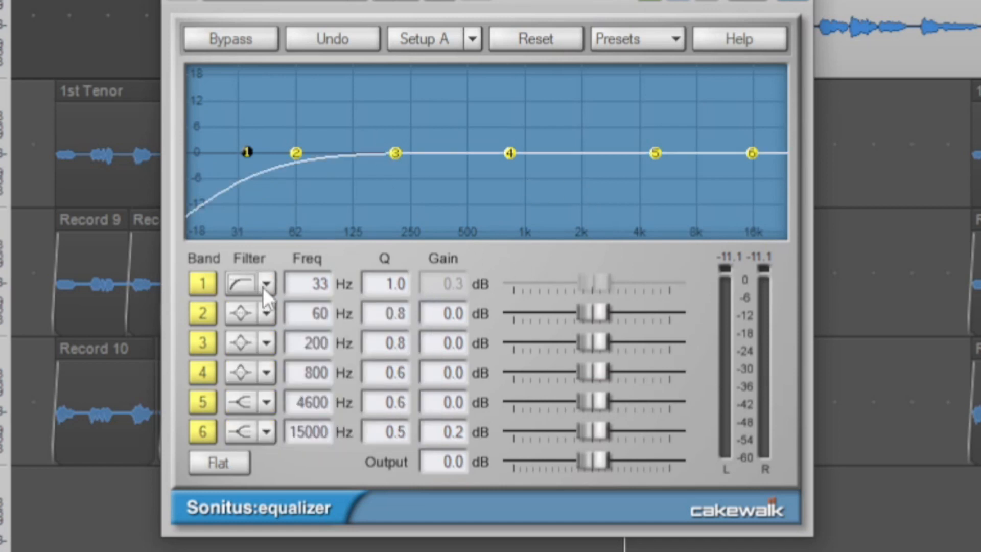
drag(594, 431, 583, 433)
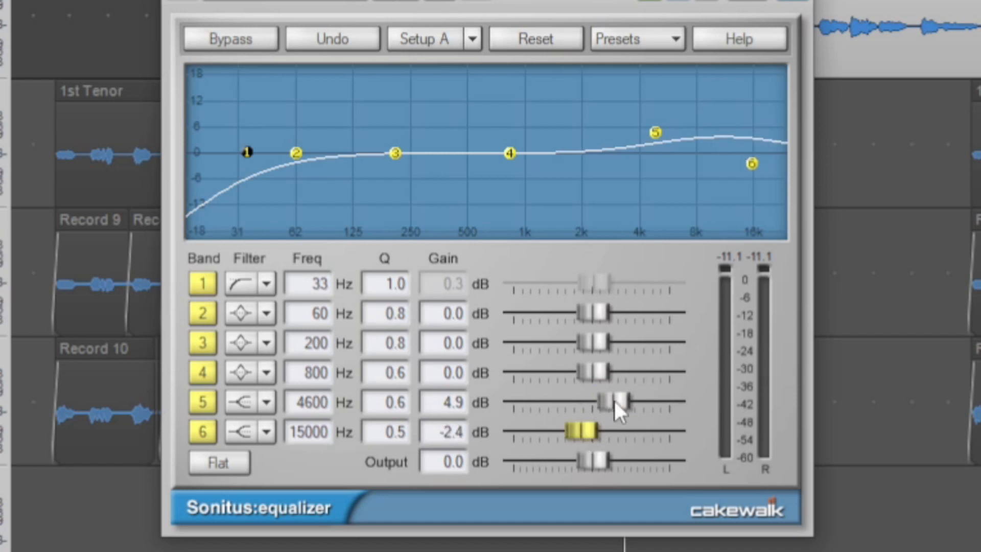
drag(614, 400, 622, 400)
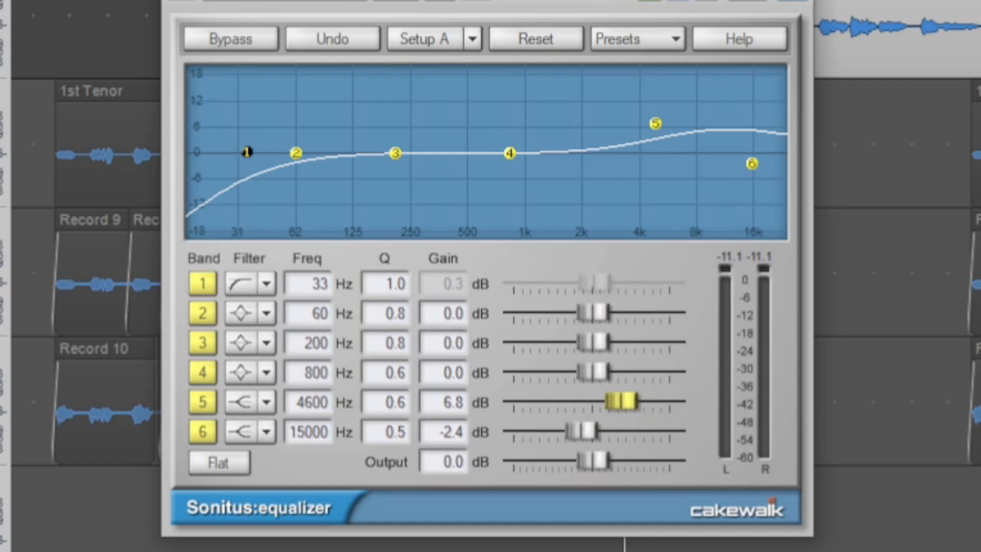
Step: Play the soloed Melody in a loop and compare its sound with the Sonitus Equalizer bypassed and active
click(304, 37)
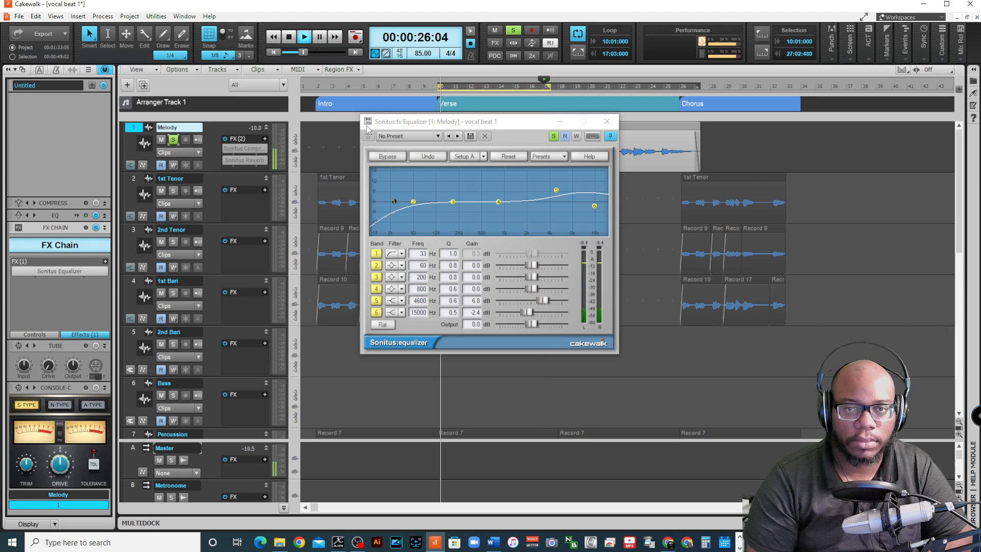
click(390, 155)
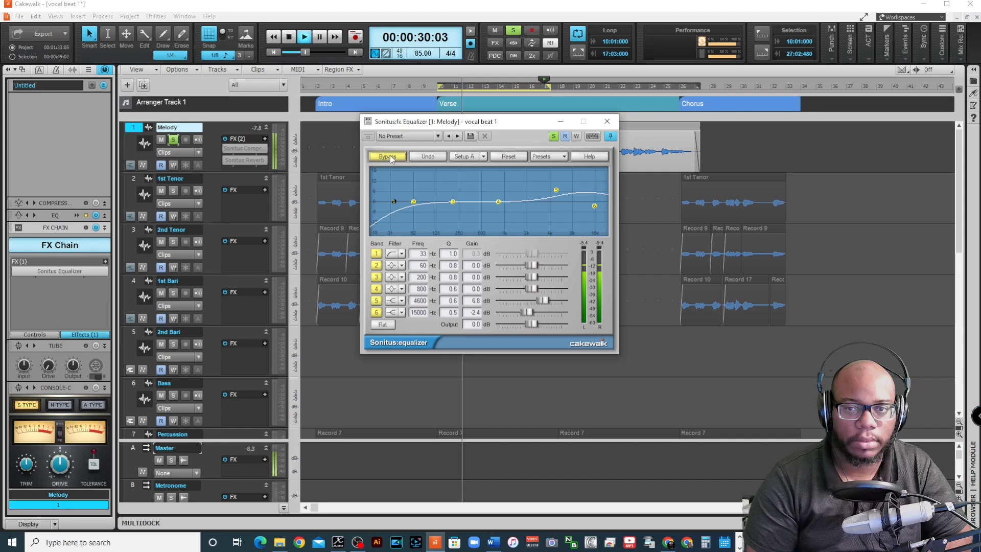
click(390, 155)
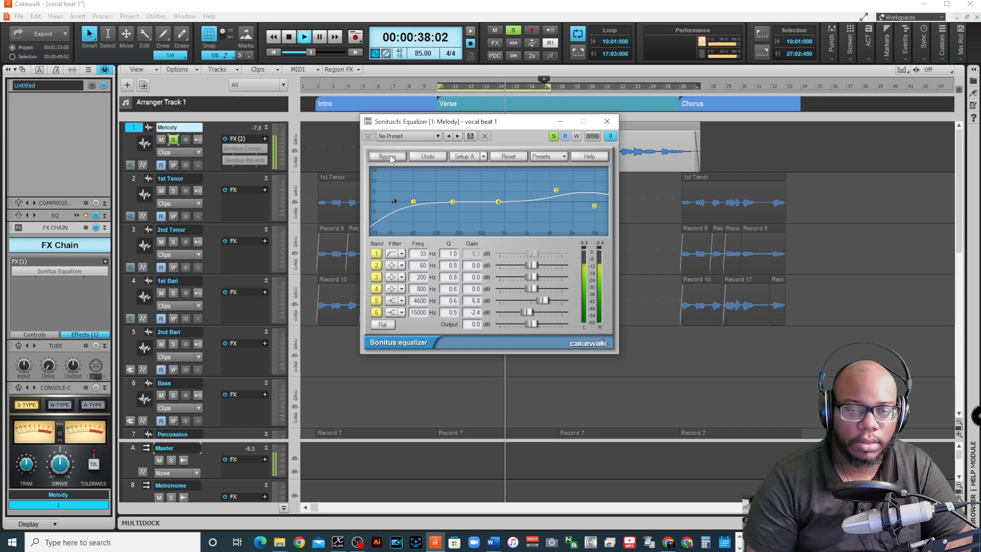
click(390, 156)
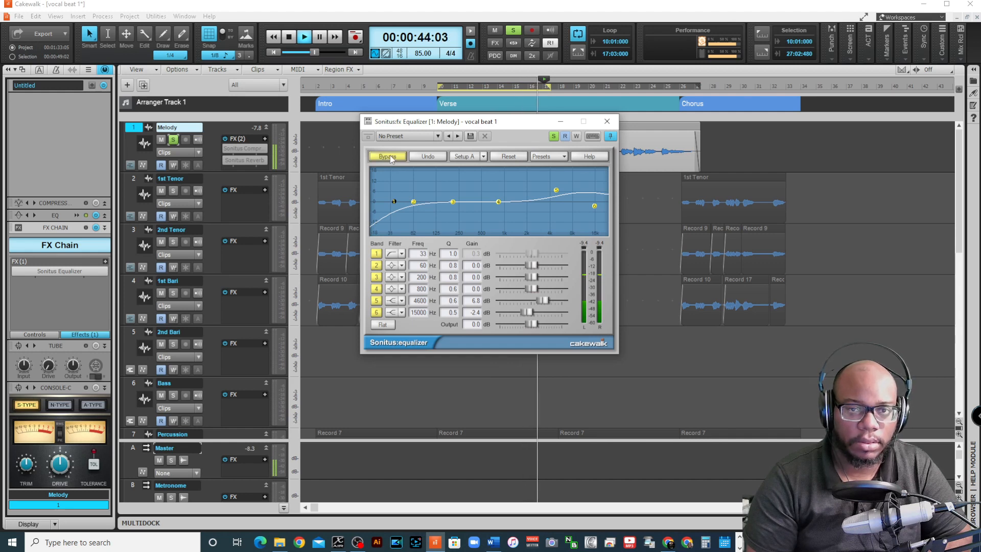
click(391, 156)
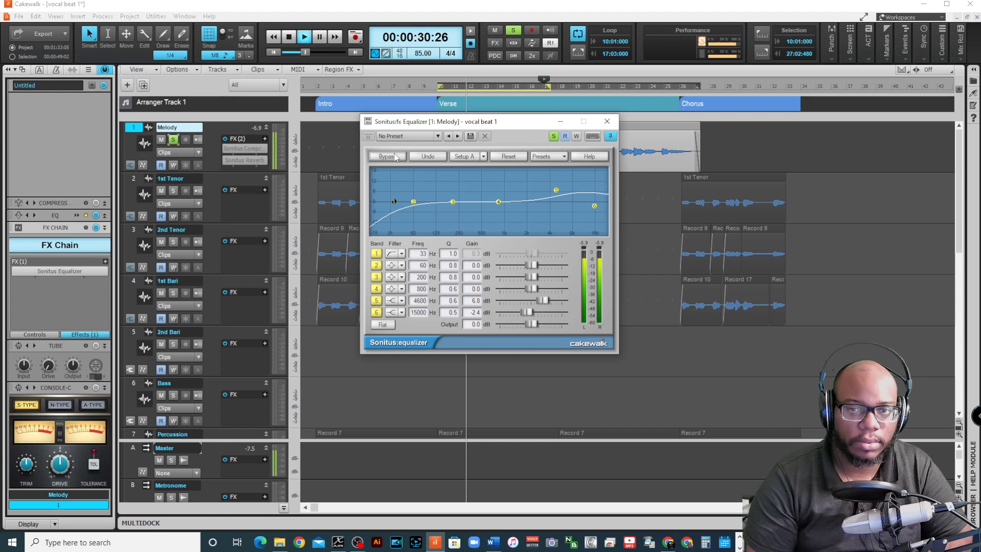
Step: Lower band 5's gain to 4.6 dB and bring band 6's gain to 0.1 dB during playback
drag(544, 301, 533, 317)
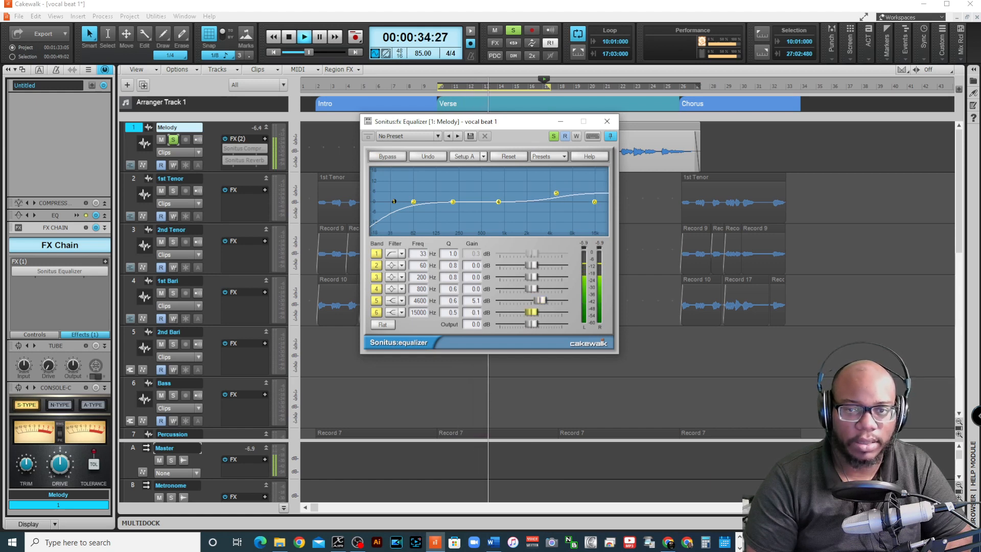
click(533, 317)
drag(541, 302, 540, 304)
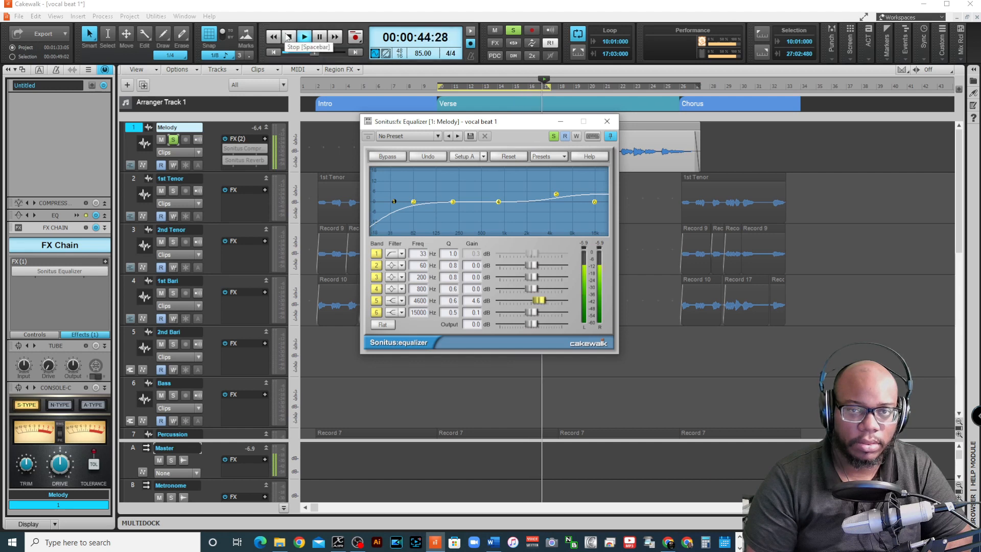
Step: Unsolo the Melody track and activate its Sonitus compressor and reverb, with the reverb level at -22.9 dB
click(172, 139)
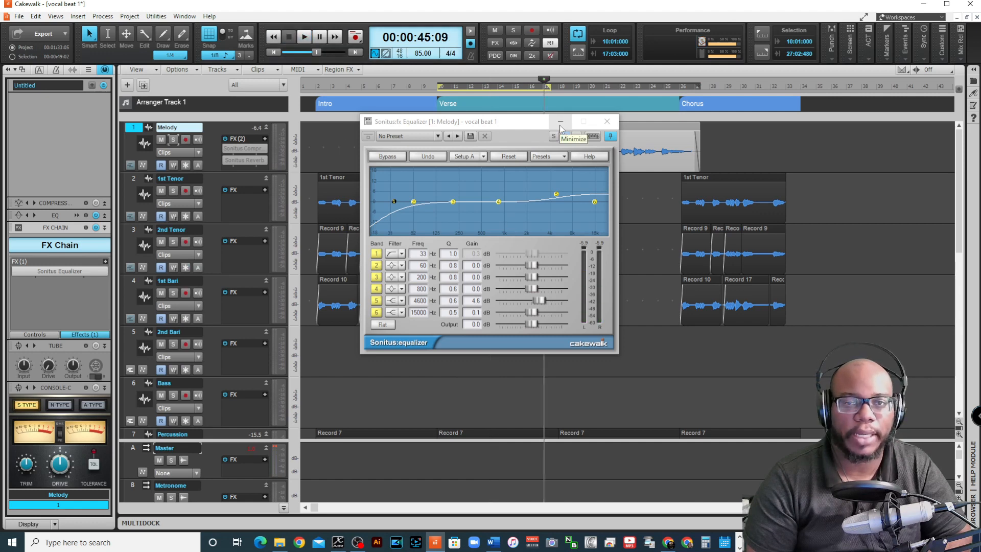
click(561, 121)
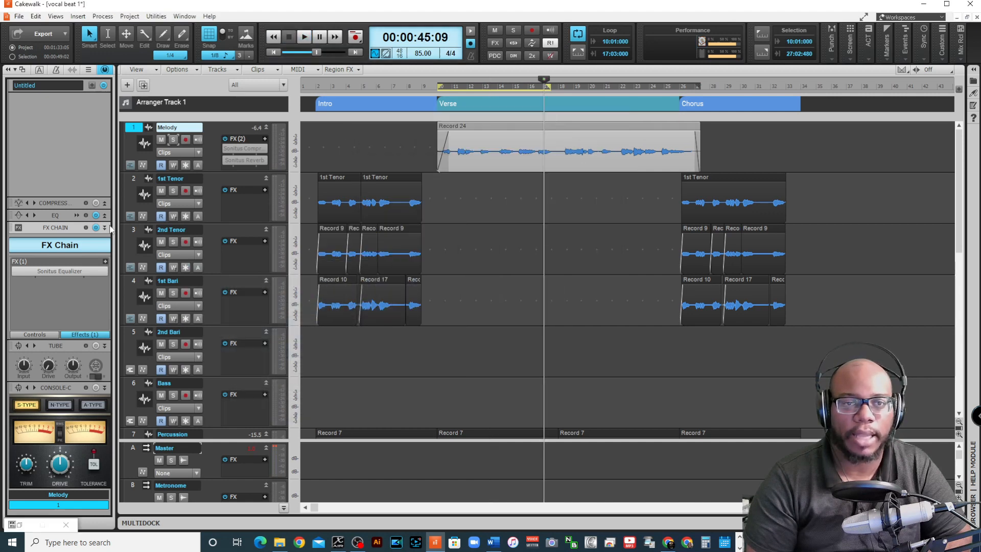
double_click(236, 159)
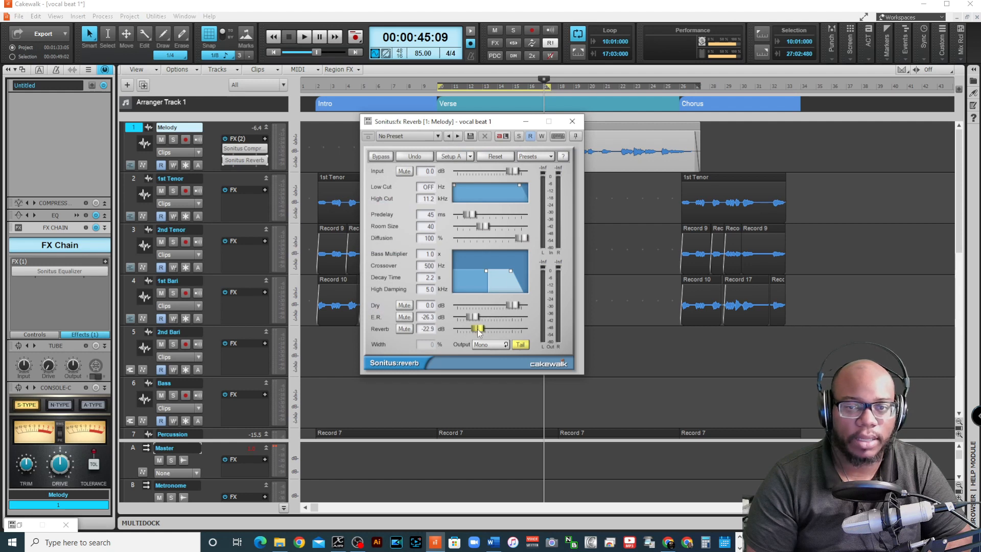
click(572, 121)
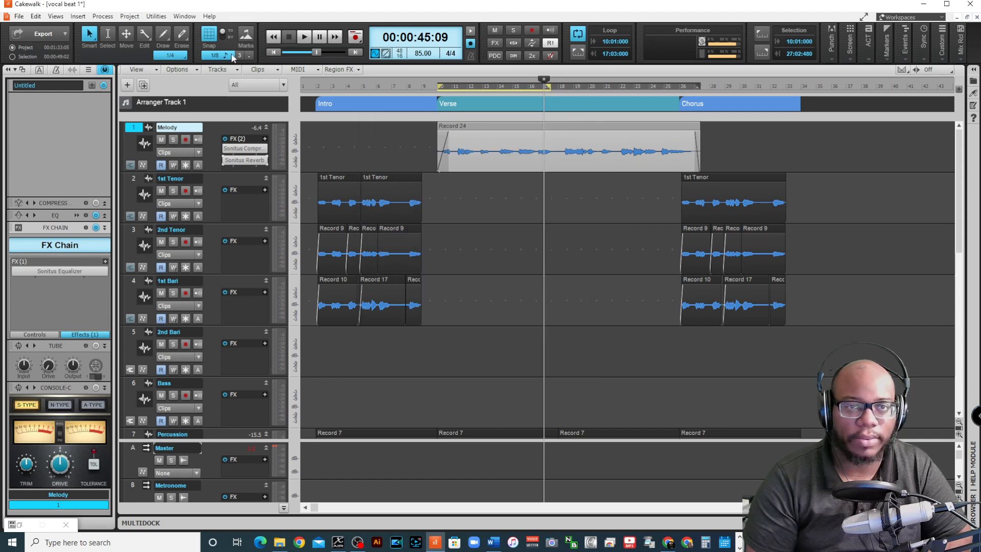
Step: Play the Verse from just before its start to hear the processed Melody with the other tracks, and stop playback
click(433, 89)
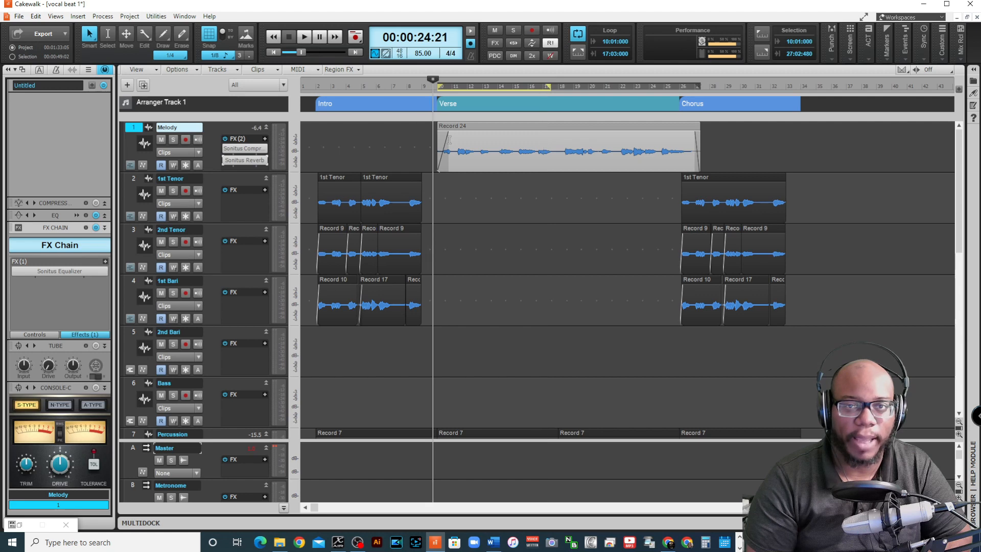
click(305, 40)
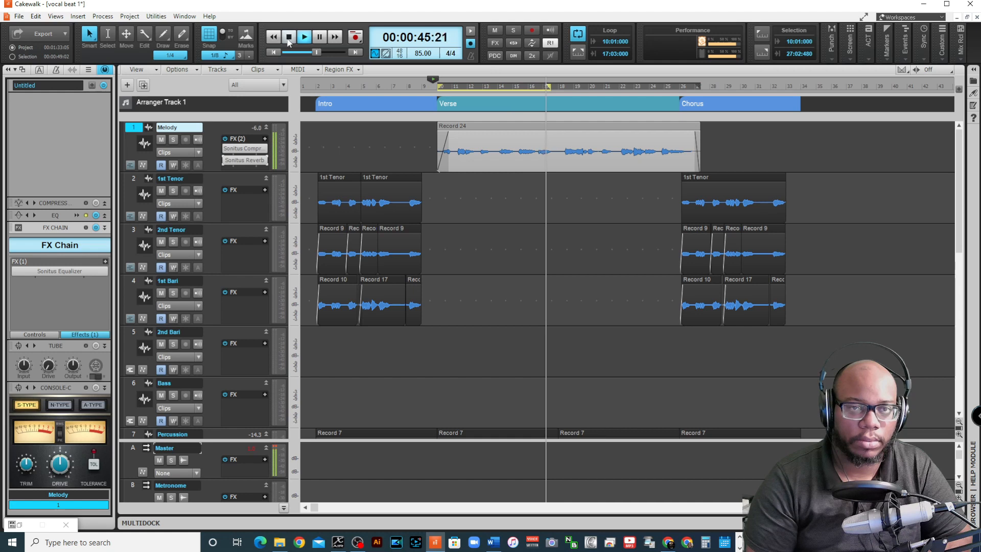
click(289, 38)
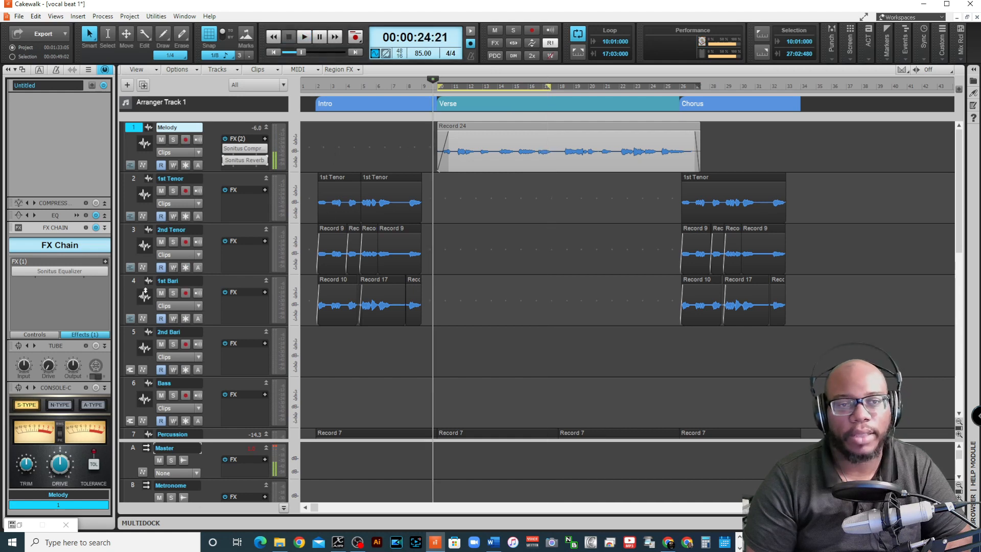